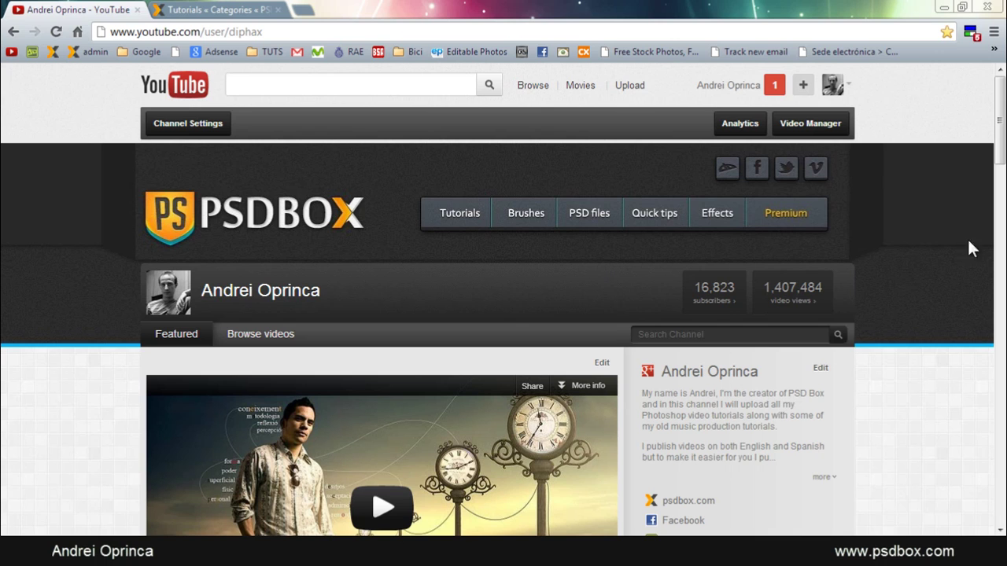
Browse the creator's Vimeo profile, then return to the YouTube channel page.
scroll(393, 207, "down", 4)
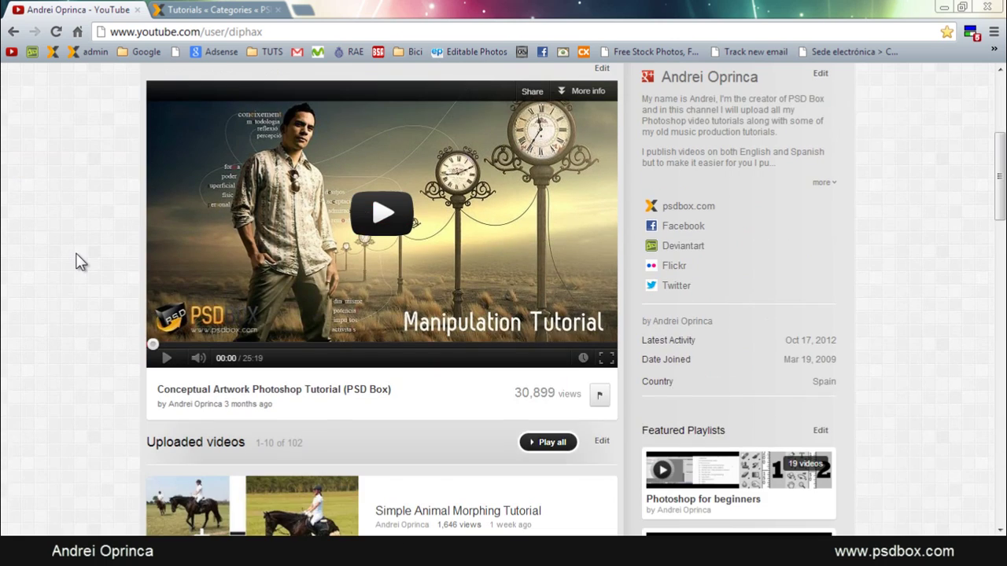
scroll(79, 263, "up", 4)
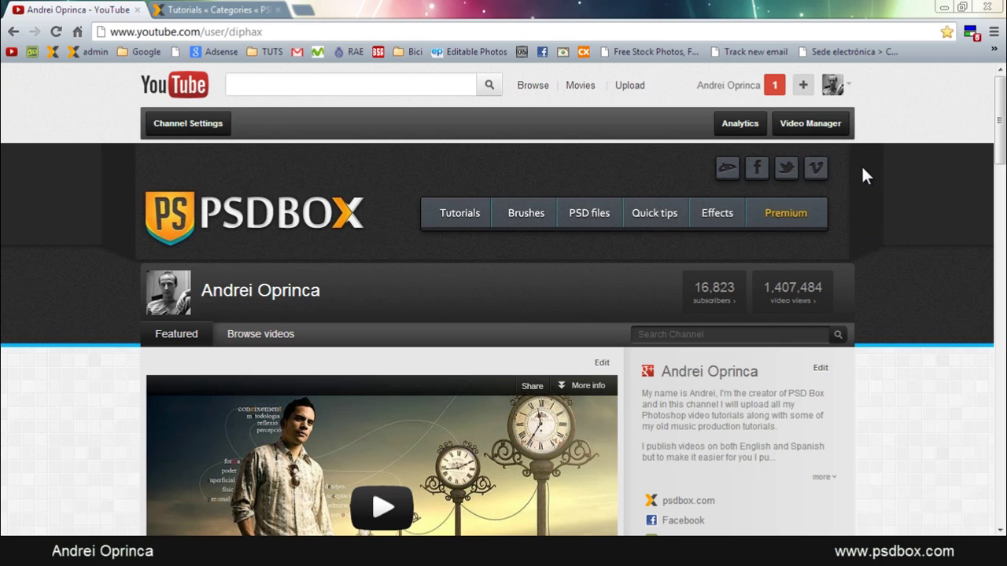
left_click(818, 169)
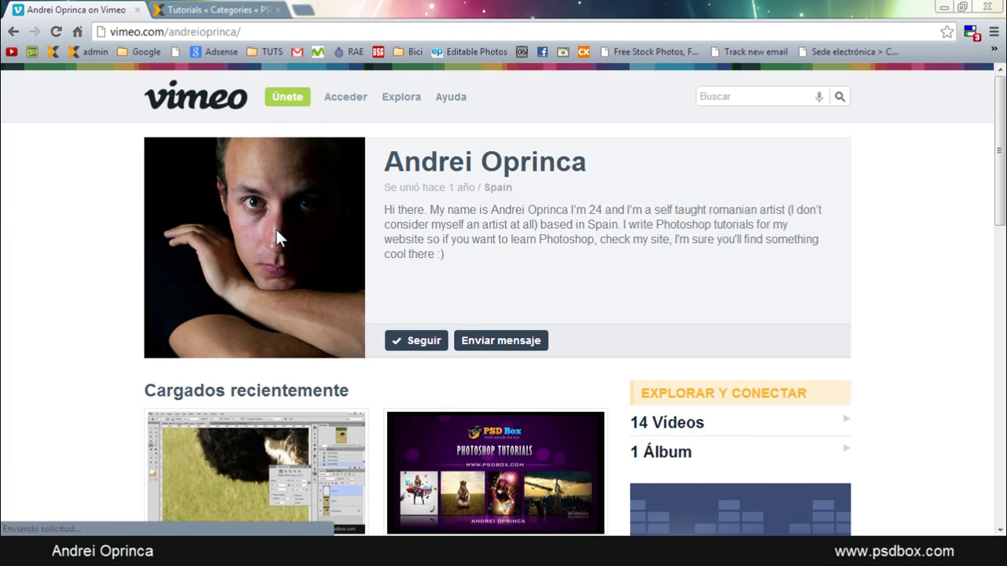
scroll(276, 229, "down", 6)
scroll(213, 228, "up", 4)
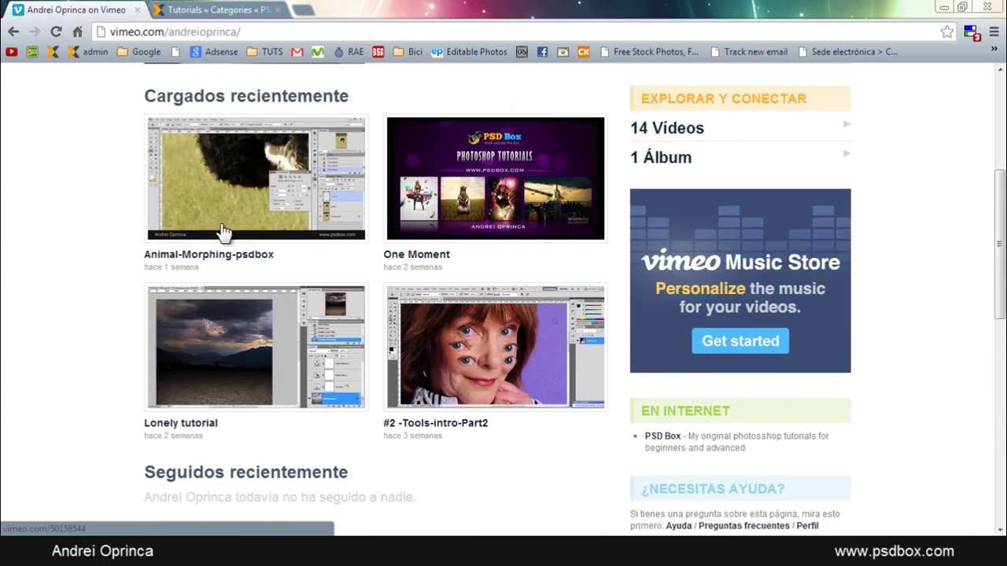
scroll(339, 260, "up", 2)
scroll(346, 369, "down", 2)
scroll(328, 313, "up", 4)
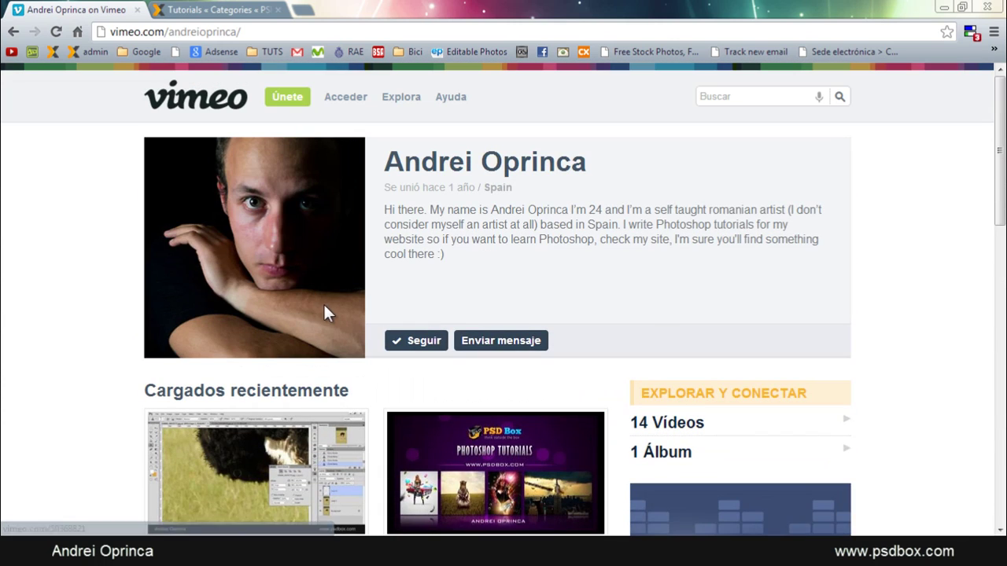
left_click(14, 31)
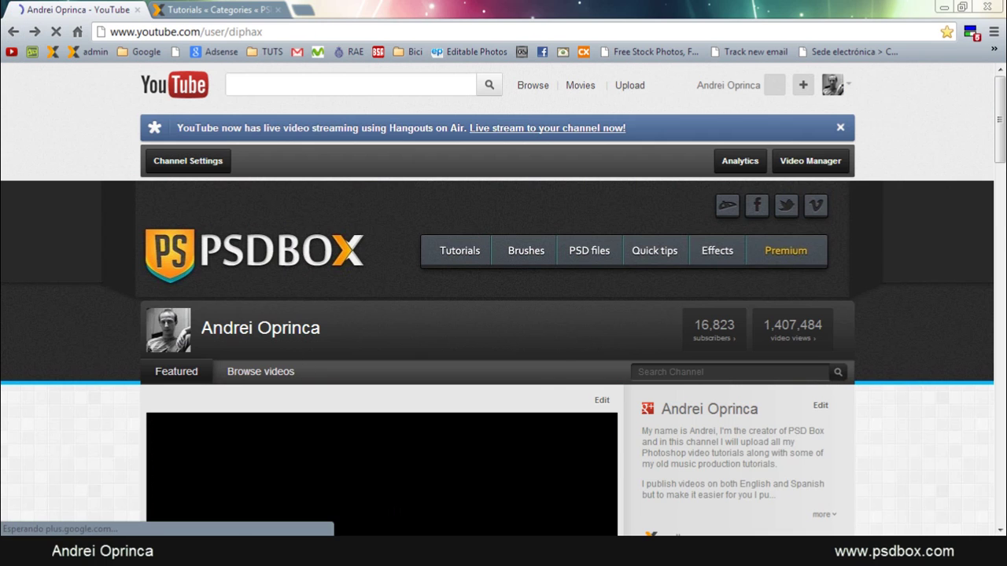
scroll(114, 326, "down", 3)
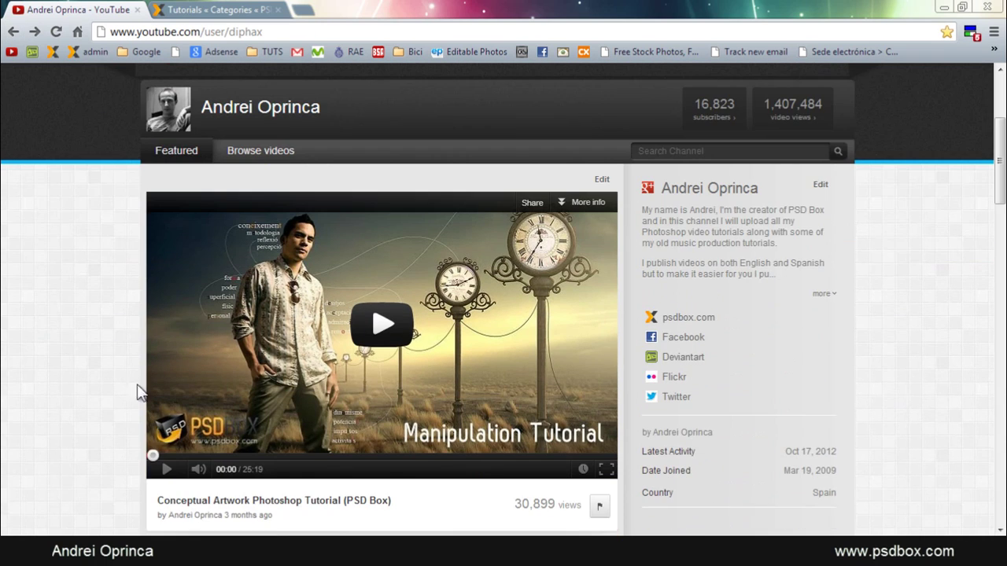
scroll(154, 472, "up", 3)
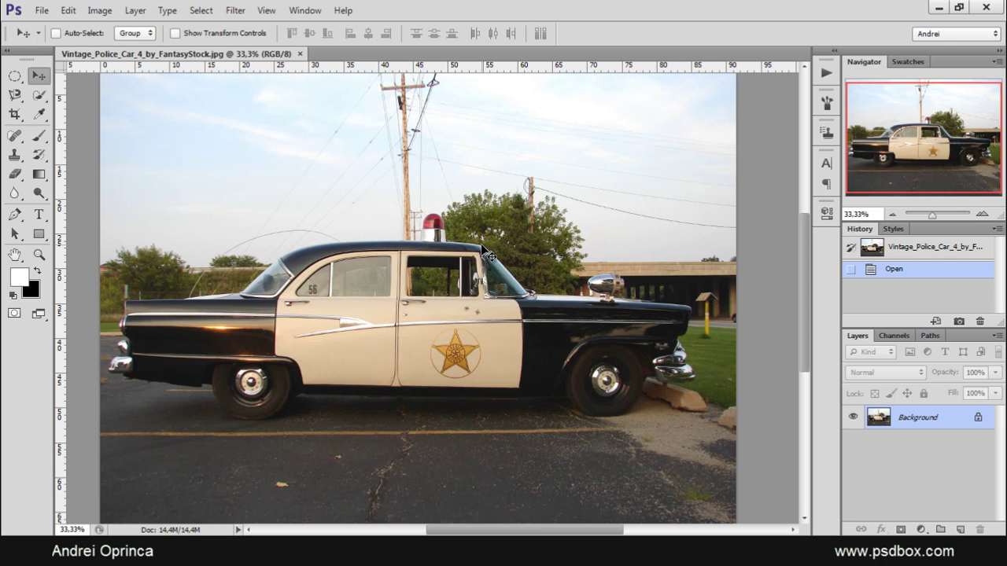
scroll(488, 260, "up", 3)
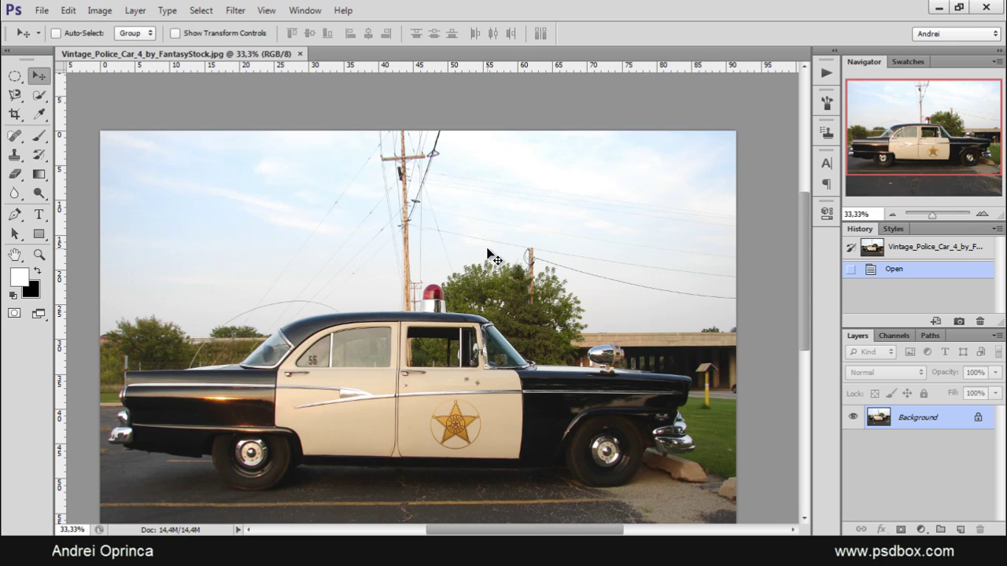
scroll(492, 258, "down", 4)
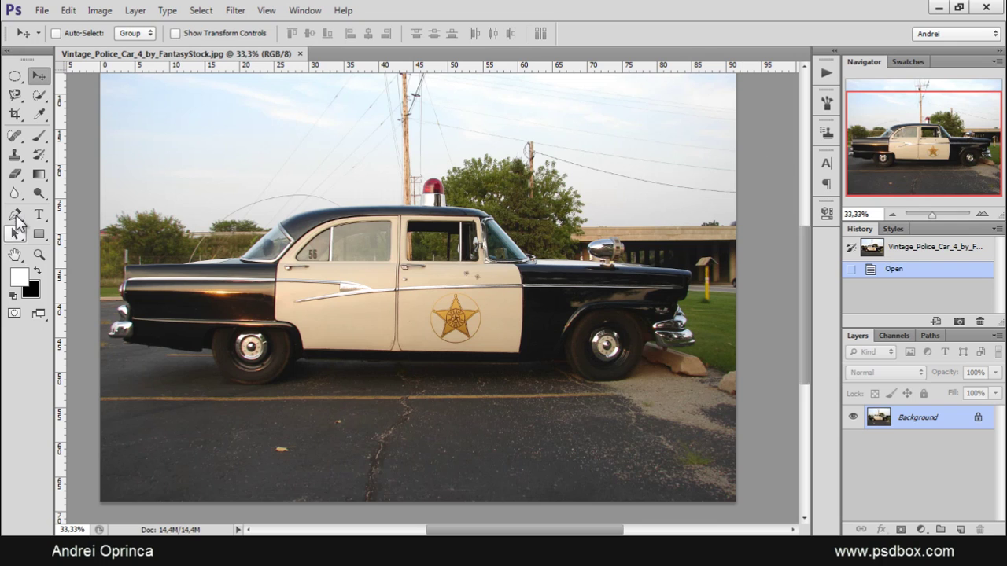
Select the Pen Tool with its drawing mode set to Path.
left_click_drag(15, 214, 78, 207)
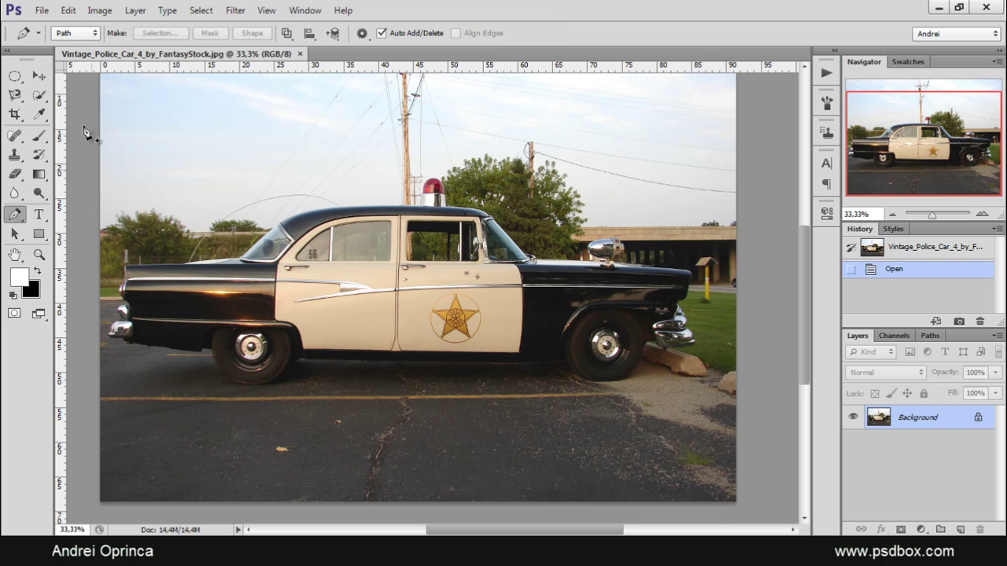
left_click(75, 33)
left_click(70, 57)
left_click(15, 96)
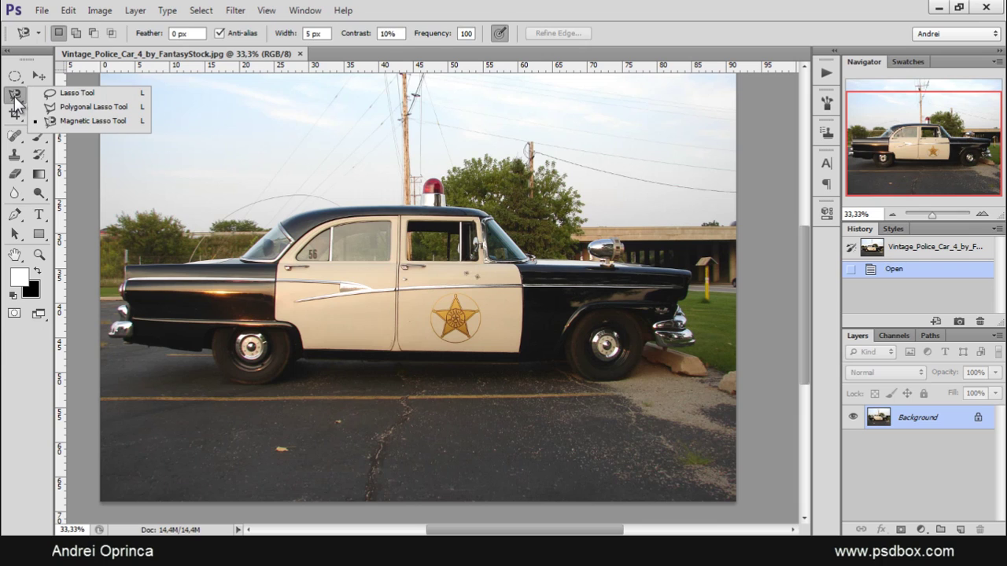
left_click(110, 123)
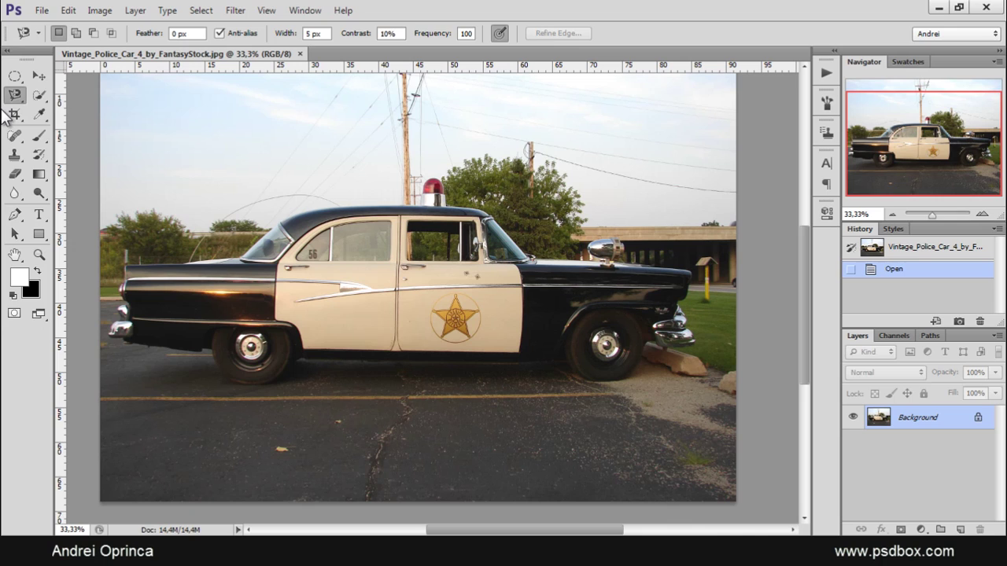
left_click(43, 93)
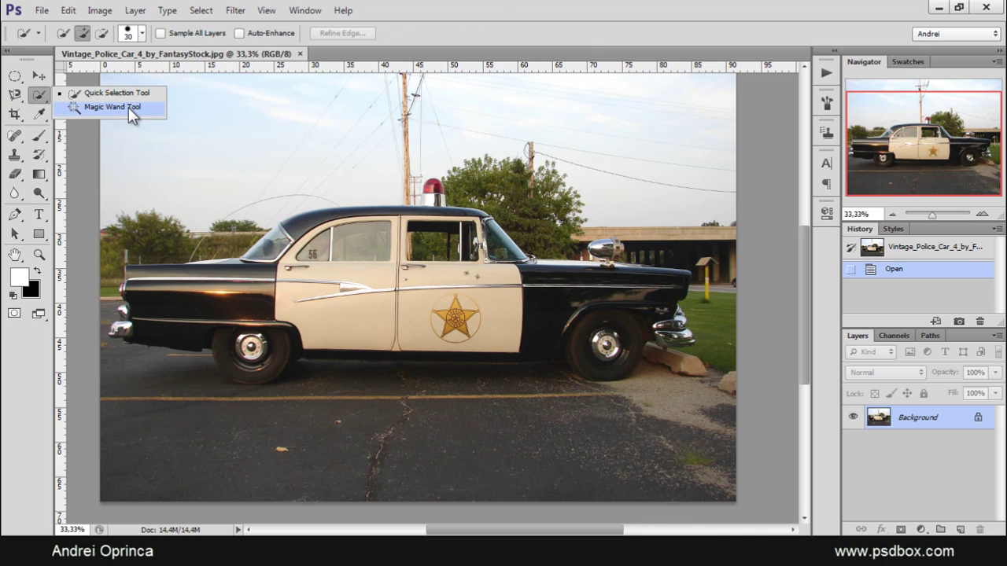
left_click(34, 98)
left_click(43, 95)
left_click(123, 110)
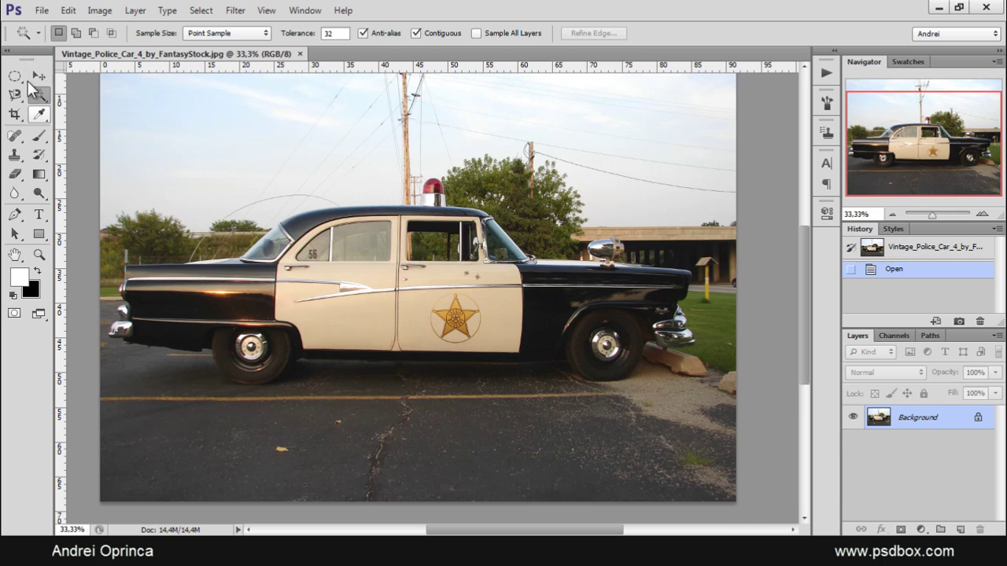
left_click(14, 95)
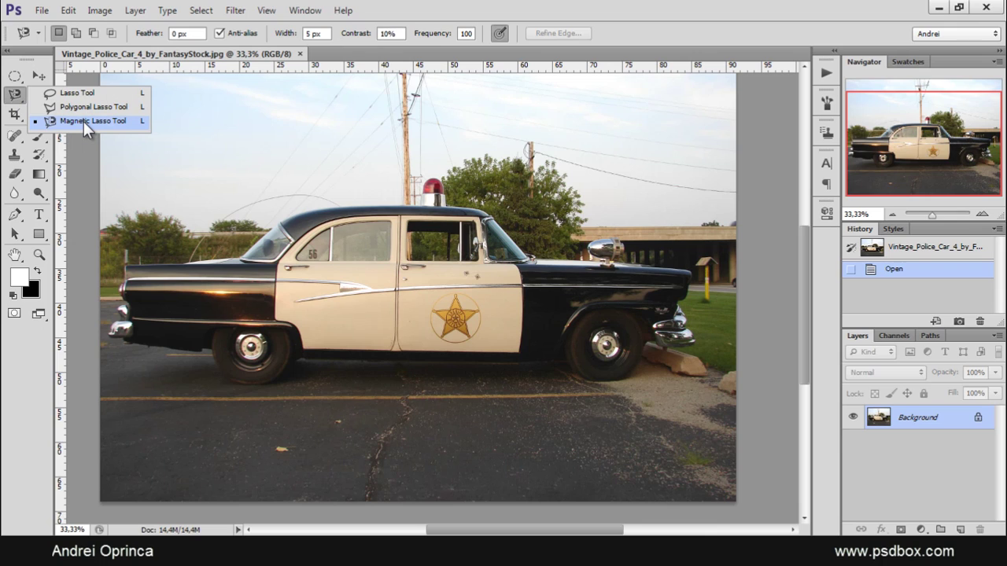
left_click(83, 122)
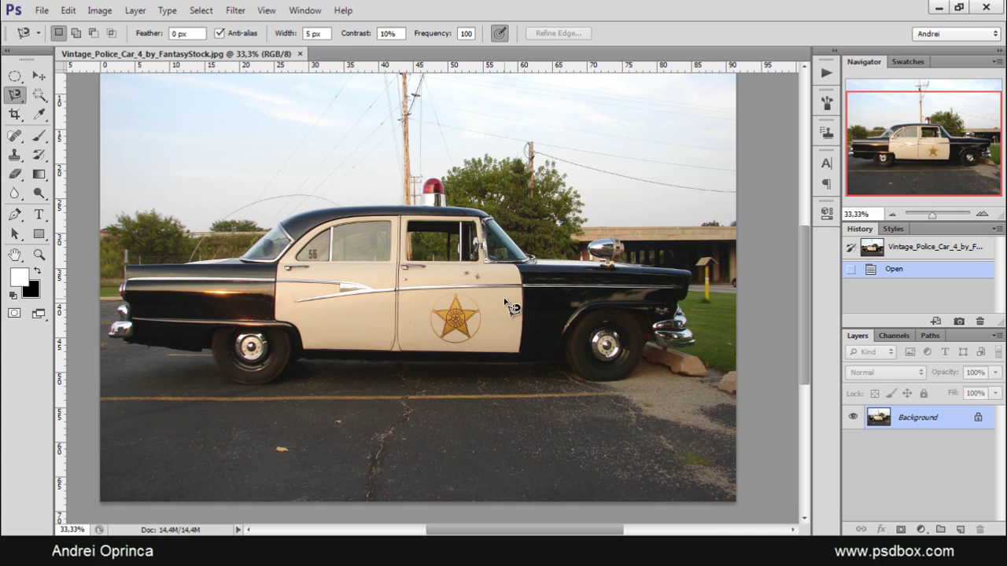
scroll(195, 211, "up", 1)
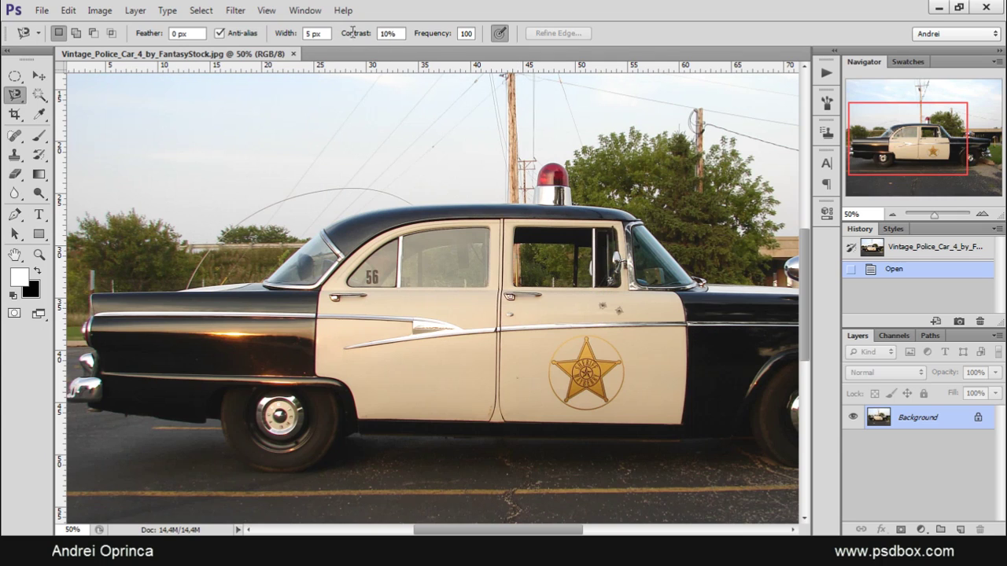
Adjust the Magnetic Lasso edge width, trying 16 px and then 12 px.
left_click(318, 34)
type("16")
key("Return")
key("bracketright")
key("bracketright")
key("bracketright")
key("bracketright")
key("bracketright")
key("bracketright")
key("bracketright")
key("bracketright")
key("bracketright")
type("12")
left_click_drag(668, 315, 499, 302)
scroll(753, 279, "up", 2)
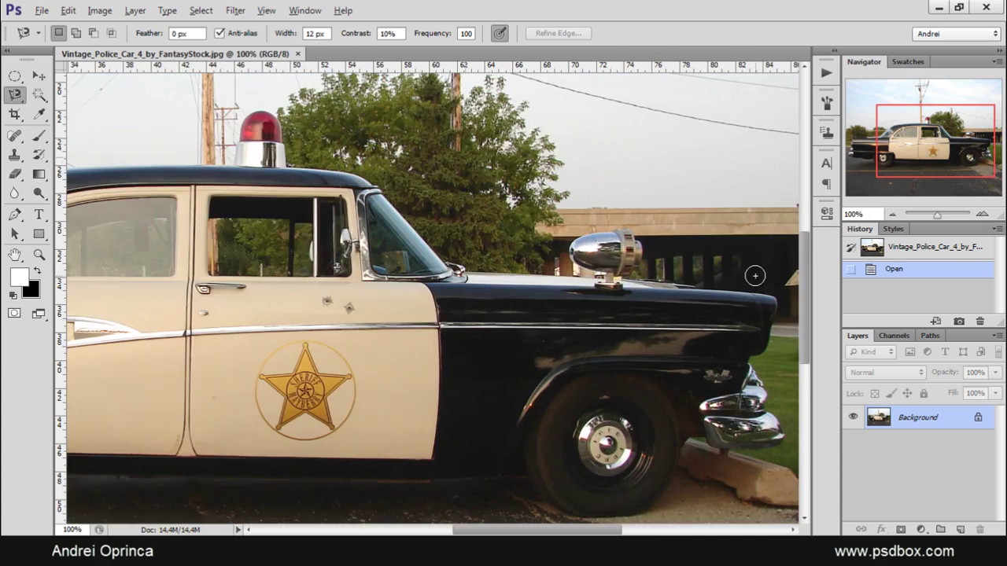
left_click_drag(746, 313, 705, 312)
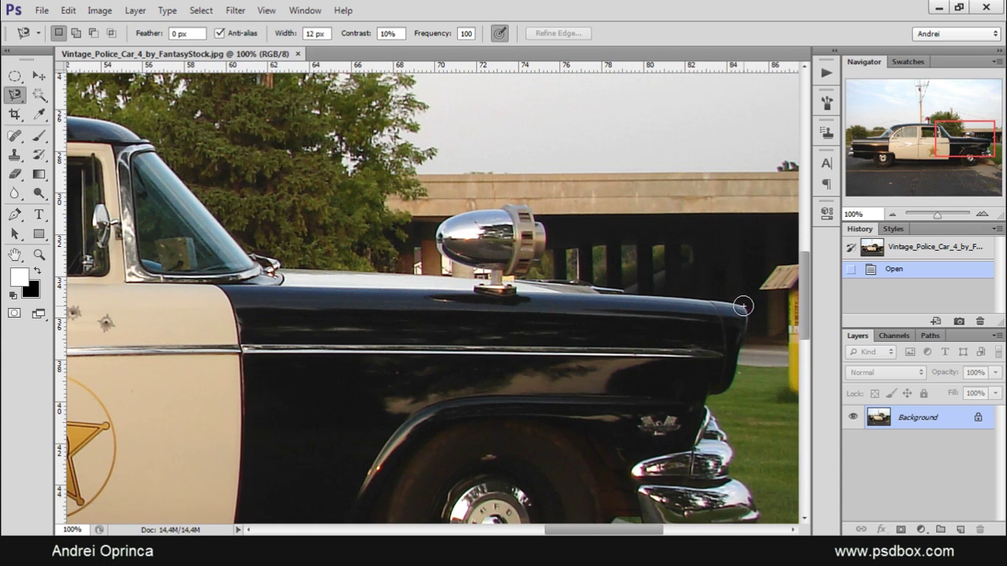
Set Contrast to 26% and Frequency to 100, then dismiss the invalid width warning.
left_click(389, 33)
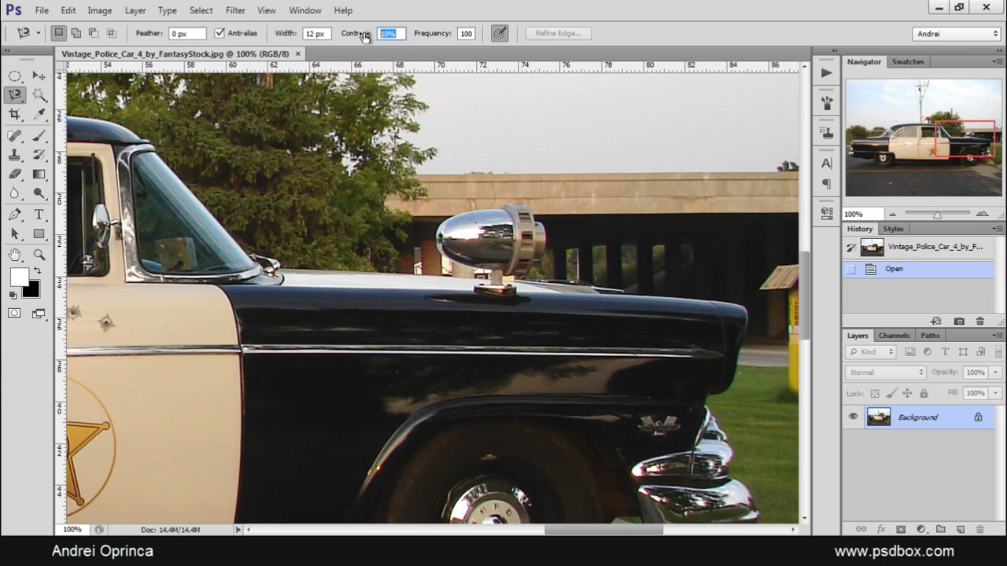
left_click(468, 33)
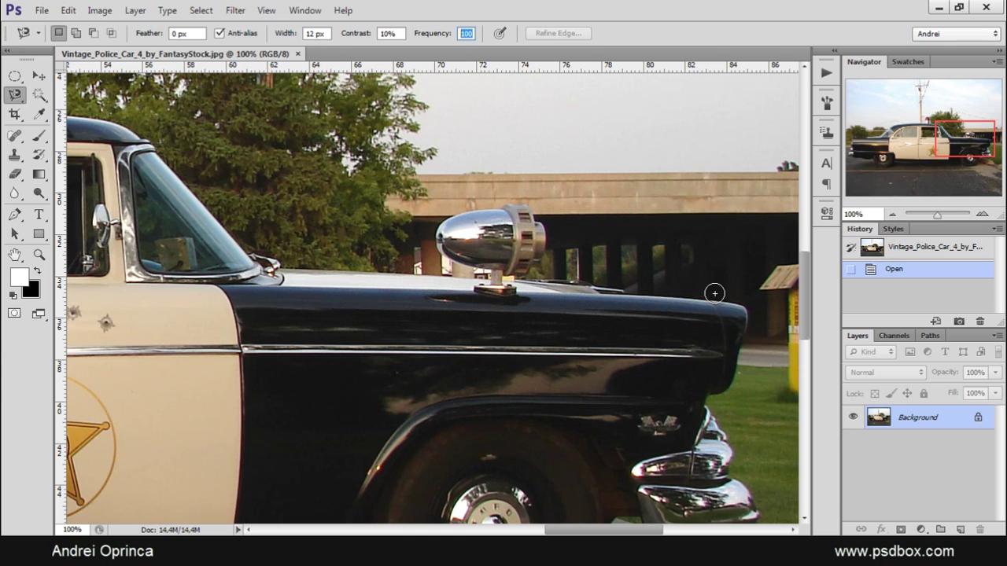
left_click(724, 202)
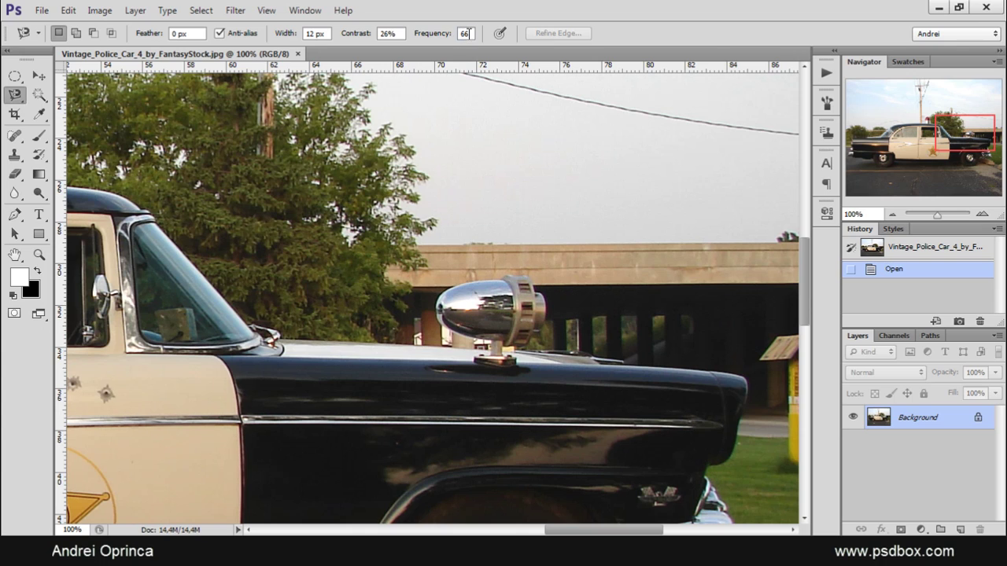
double_click(469, 33)
type("100")
left_click_drag(668, 403, 694, 241)
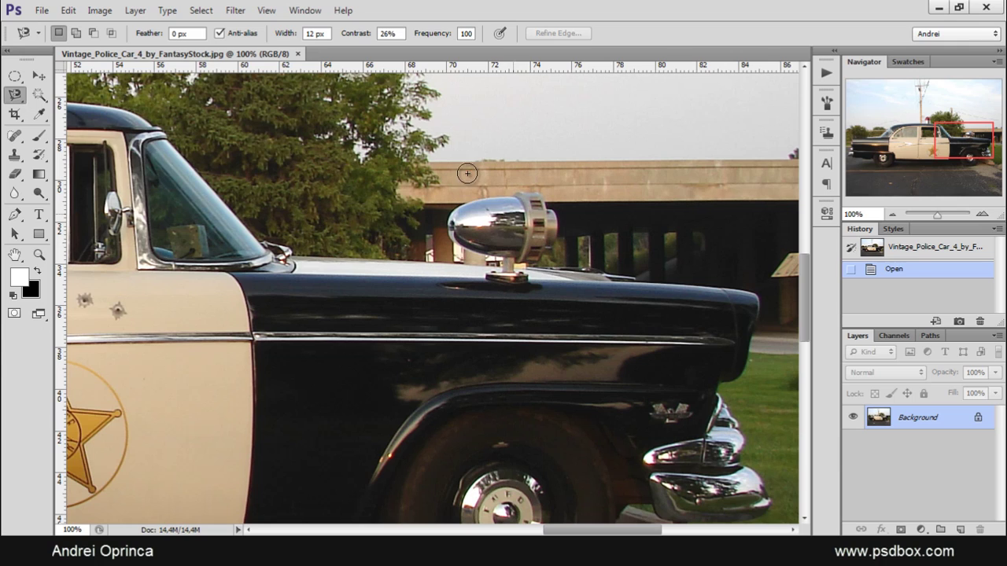
left_click_drag(579, 304, 489, 283)
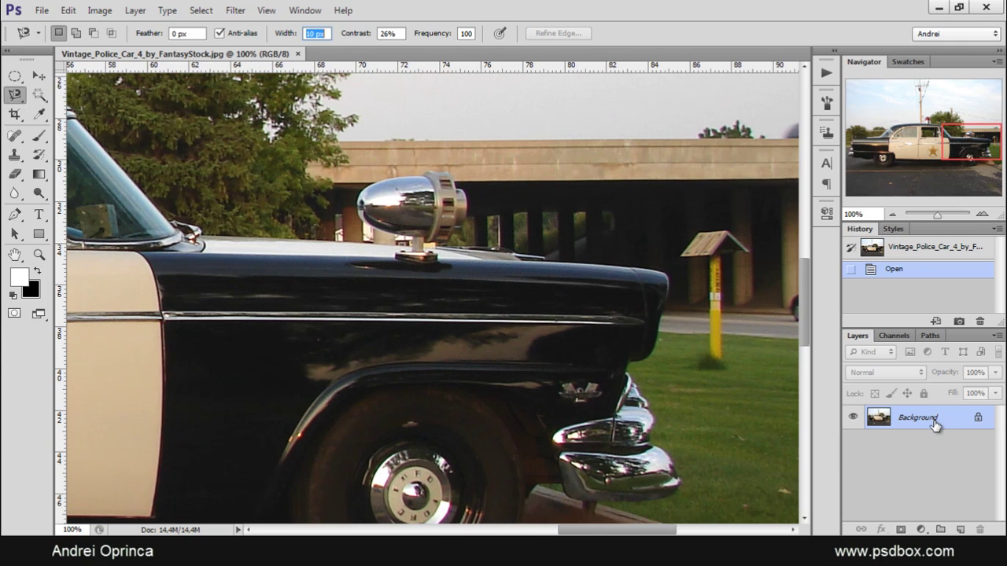
key("Return")
left_click(498, 220)
scroll(653, 274, "up", 10)
Trace the lasso from the hood siren over the windshield and roofline around the red beacon.
left_click(968, 138)
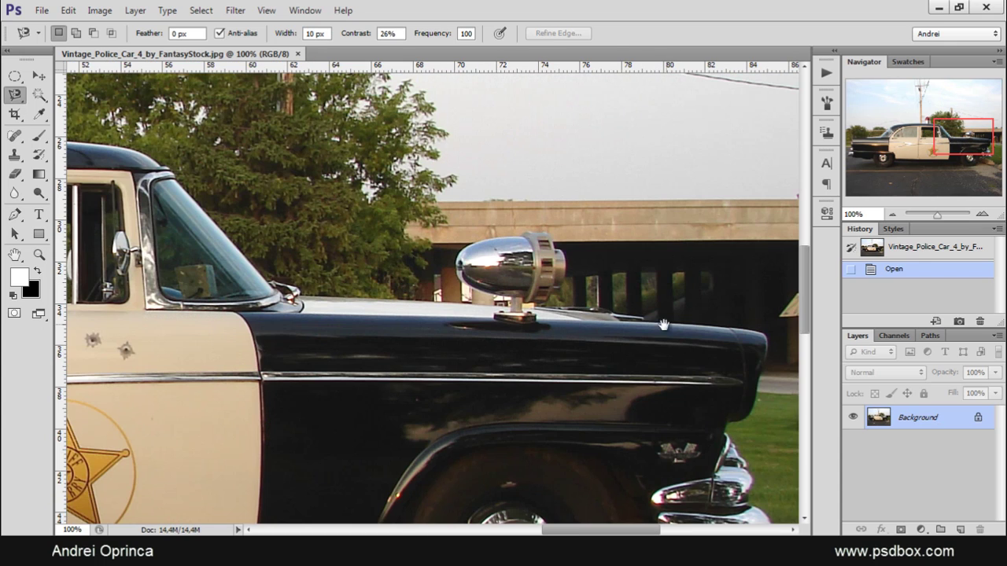
key("ctrl+minus")
key("ctrl+minus")
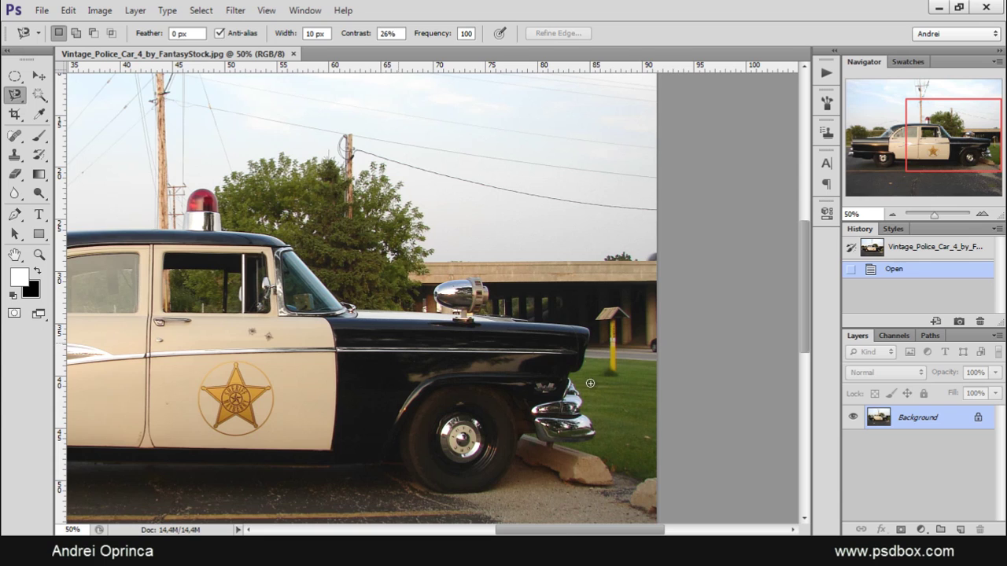
scroll(583, 368, "up", 3)
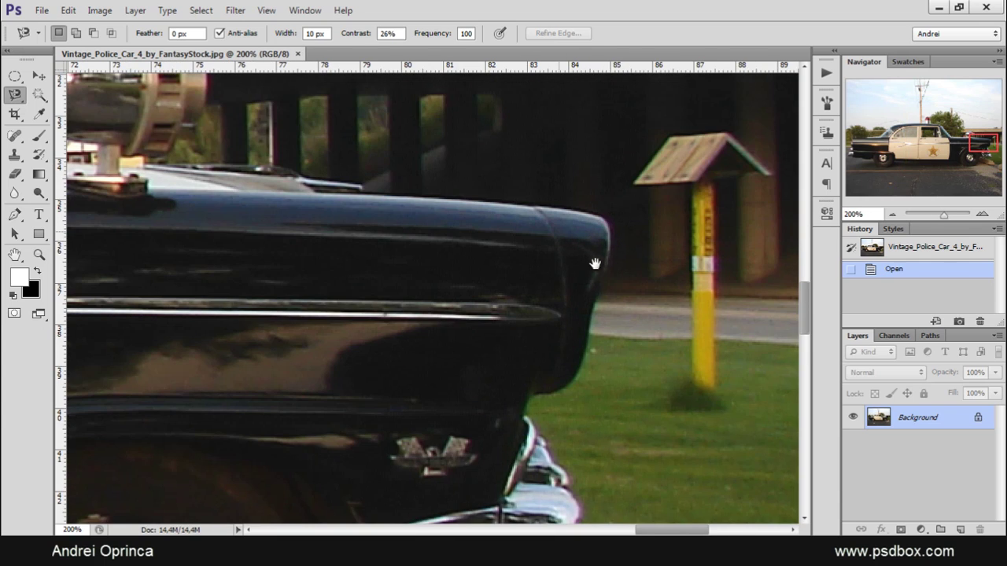
left_click_drag(594, 263, 631, 289)
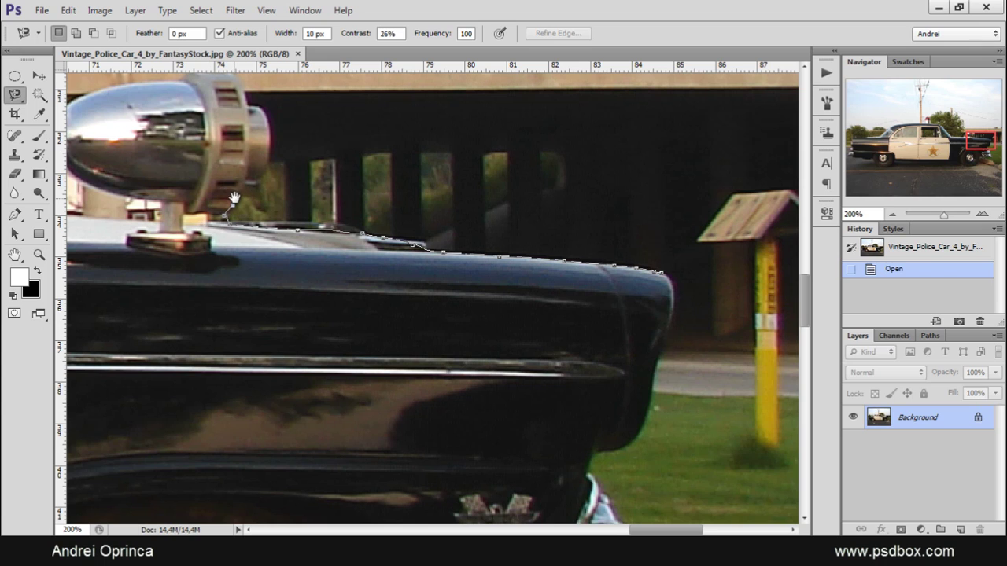
left_click_drag(233, 197, 330, 292)
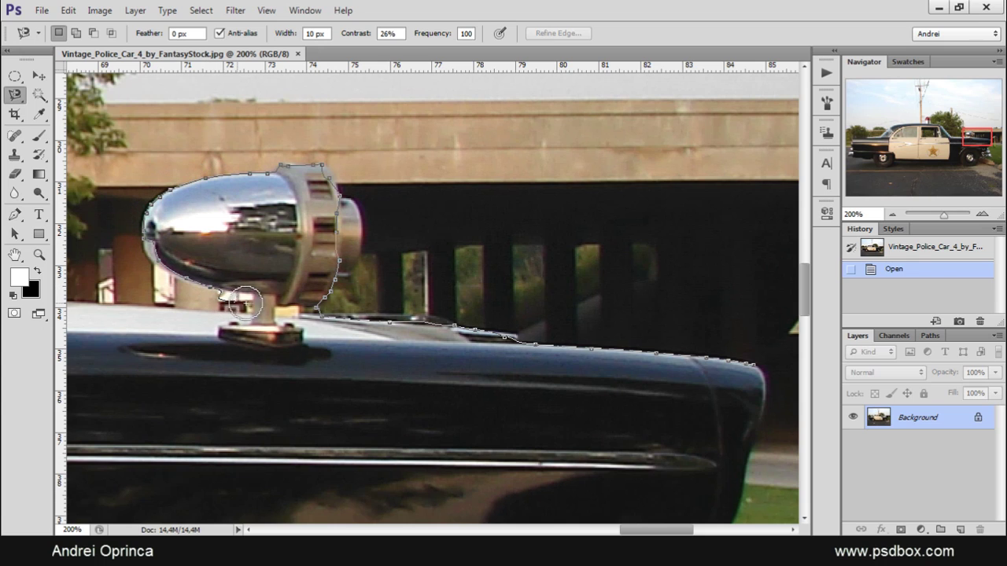
left_click_drag(431, 309, 646, 311)
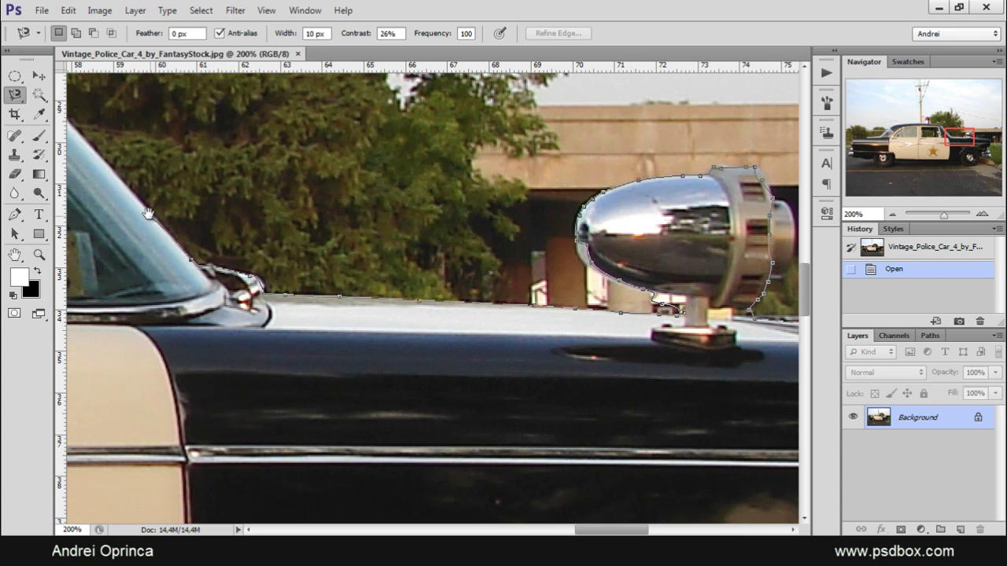
left_click_drag(174, 243, 487, 461)
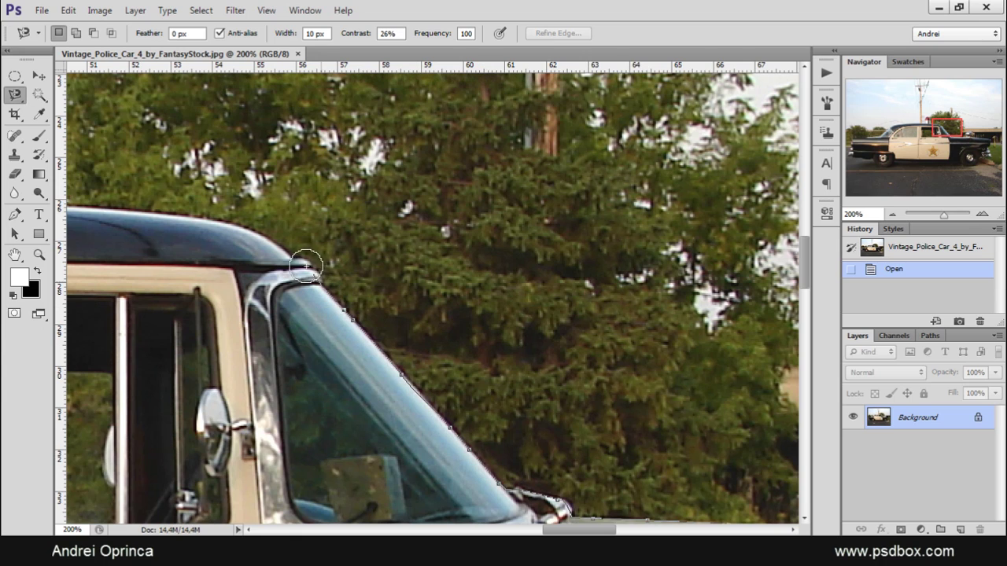
mouse_move(237, 221)
left_mouse_down()
mouse_move(379, 230)
mouse_move(546, 261)
left_mouse_up()
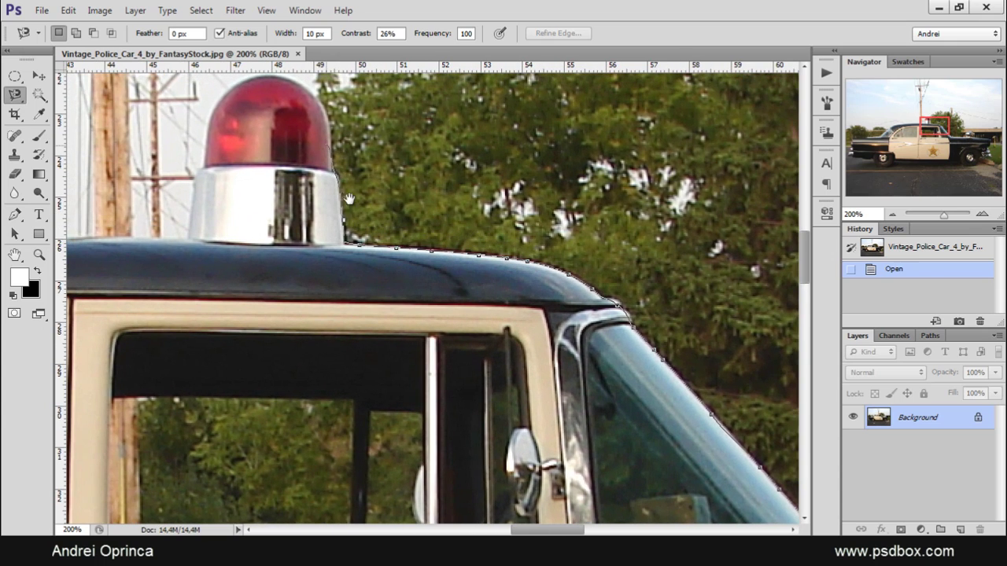
mouse_move(340, 177)
left_mouse_down()
mouse_move(383, 264)
mouse_move(404, 277)
left_mouse_up()
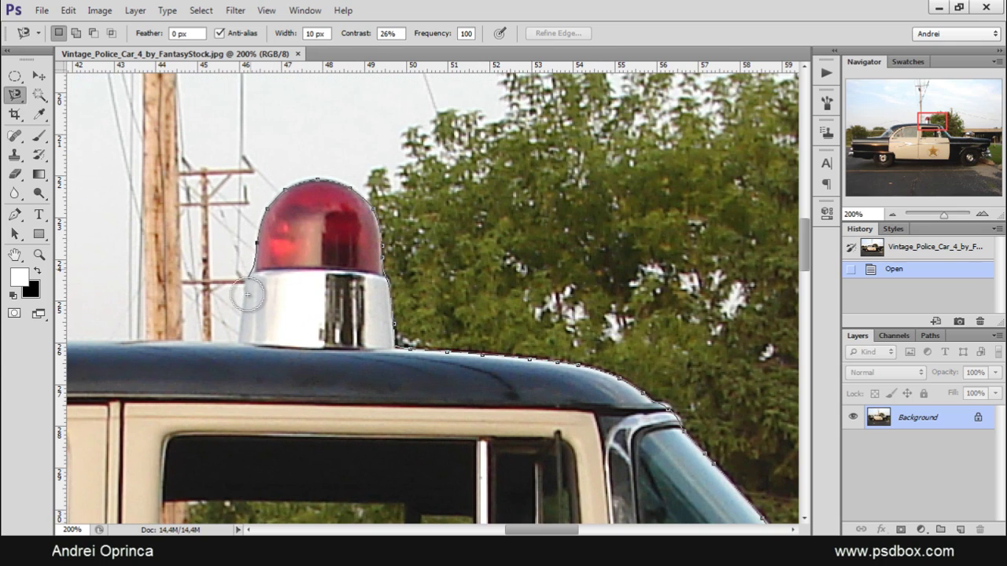
left_click_drag(228, 335, 625, 346)
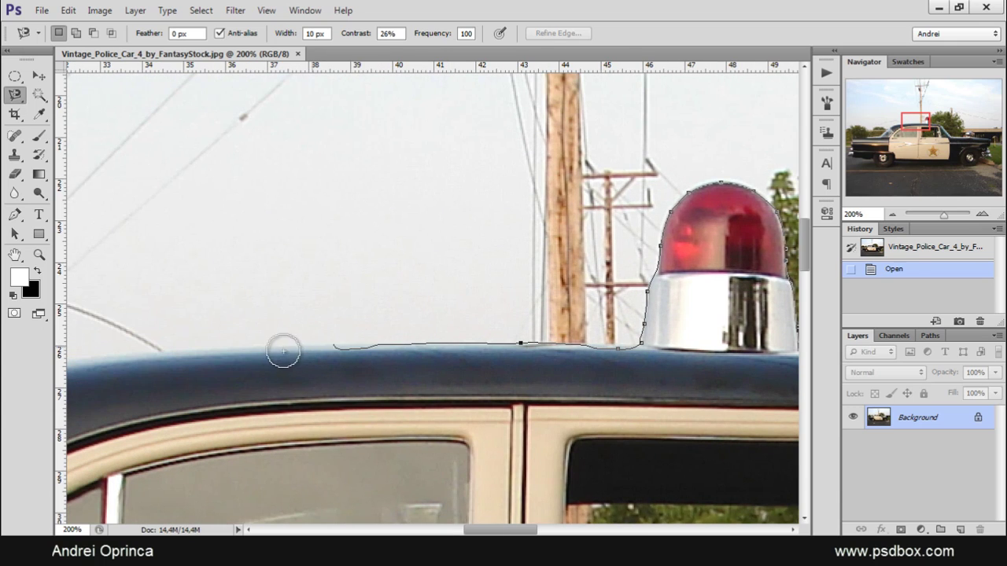
Trace along the rear roof, rear window and trunk, then around the rear chrome bumper.
left_click_drag(263, 356, 691, 296)
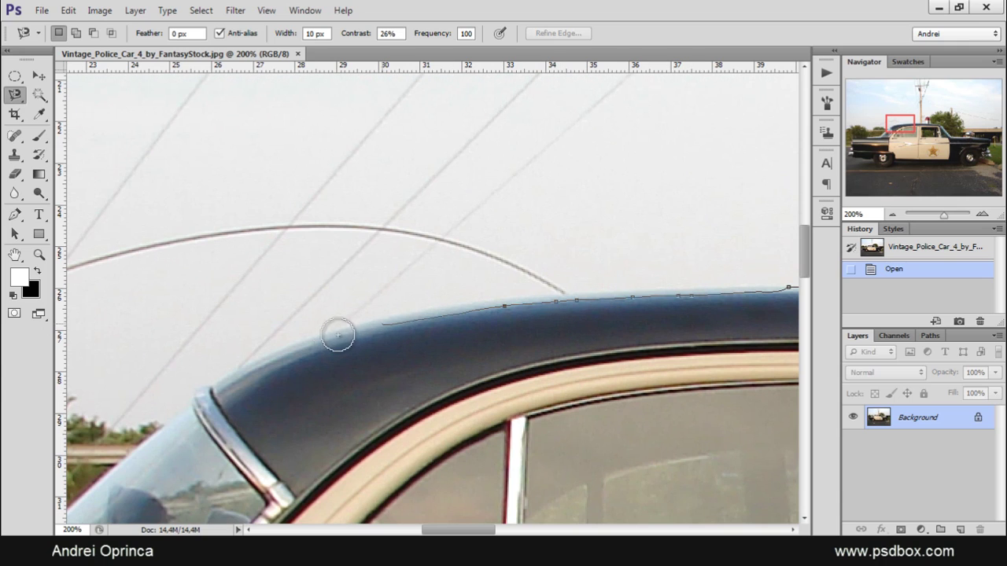
left_click_drag(205, 388, 417, 275)
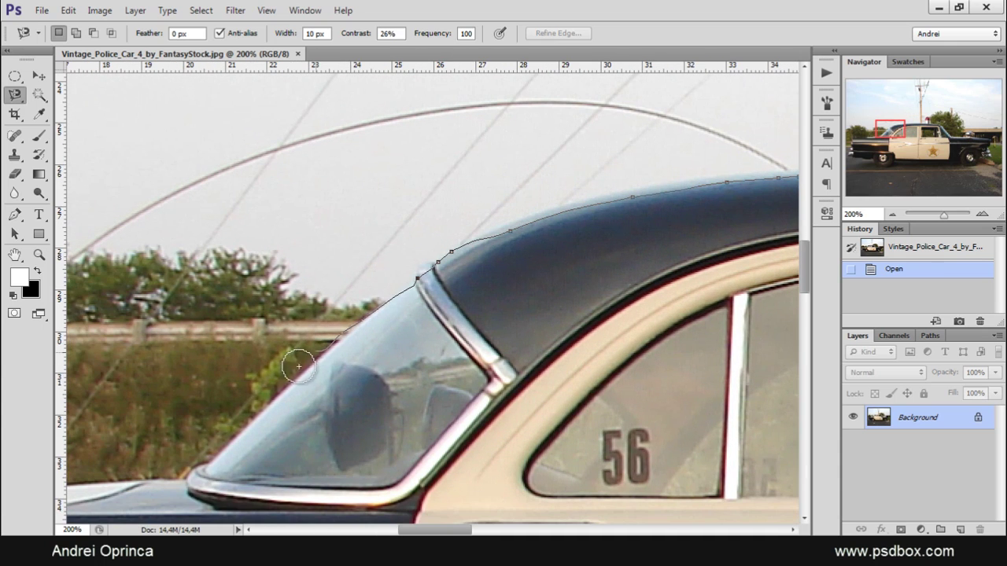
mouse_move(366, 358)
left_mouse_down()
mouse_move(483, 279)
mouse_move(479, 288)
left_mouse_up()
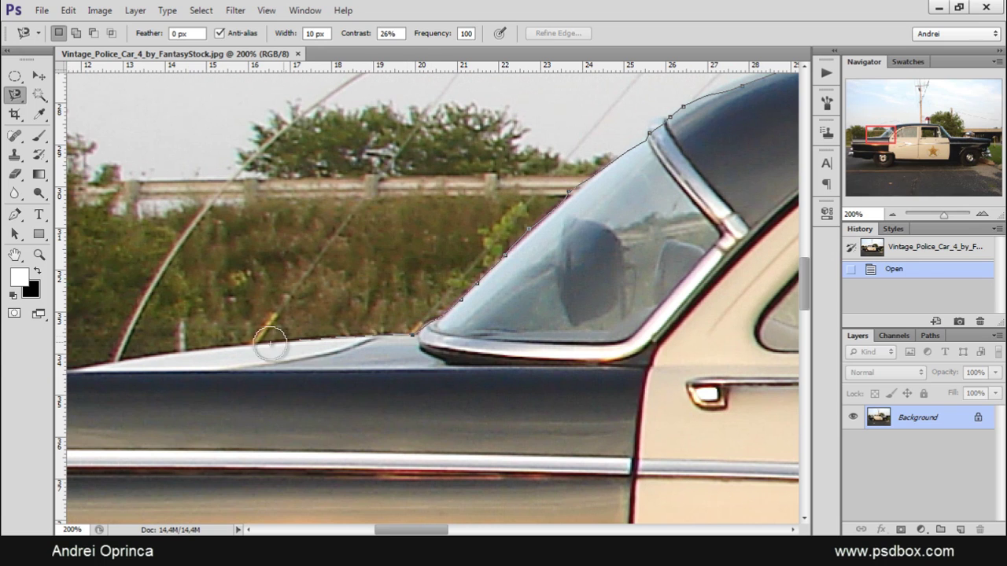
mouse_move(267, 343)
left_mouse_down()
mouse_move(614, 285)
mouse_move(664, 239)
left_mouse_up()
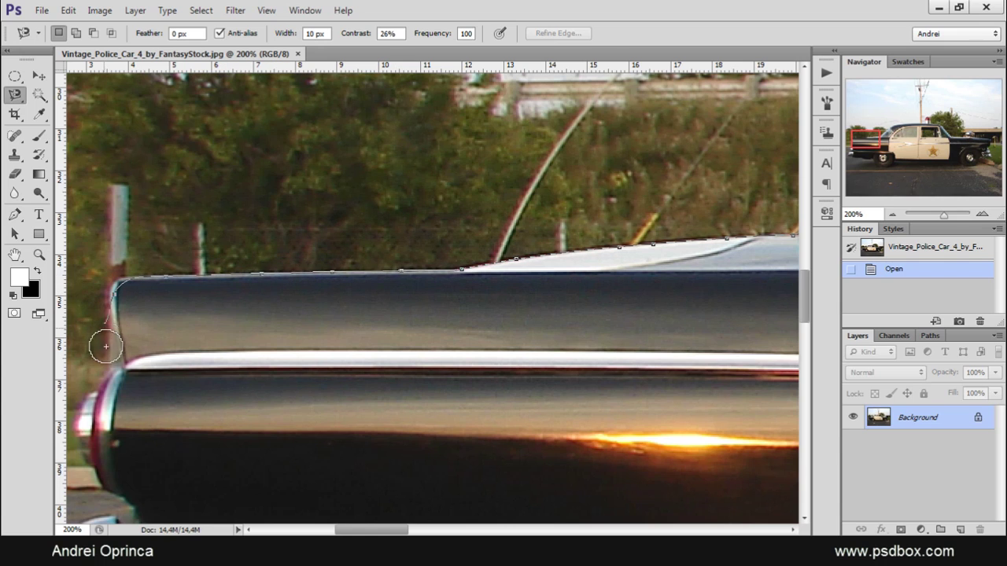
left_click_drag(182, 287, 336, 103)
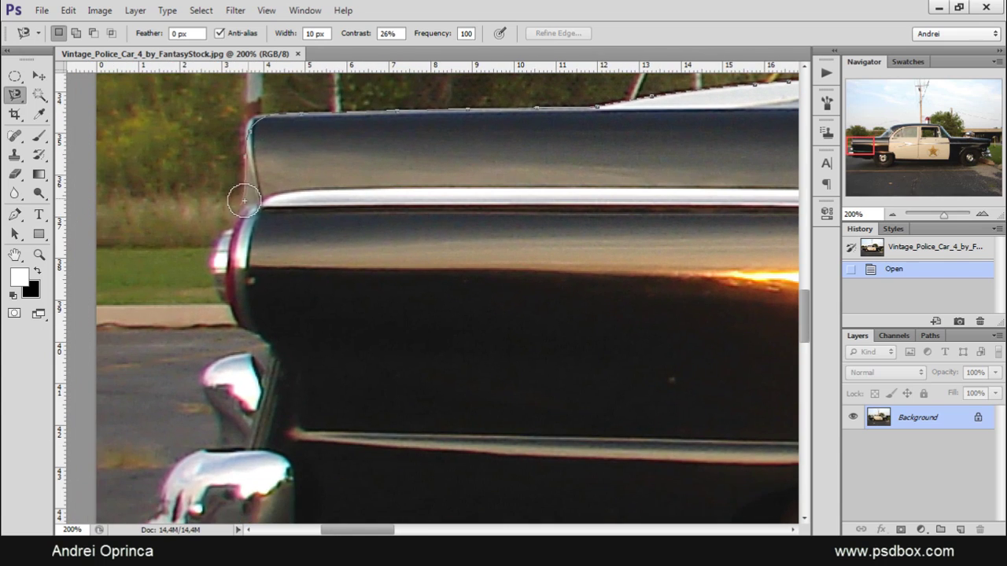
mouse_move(240, 199)
left_mouse_down()
mouse_move(210, 272)
mouse_move(219, 308)
left_mouse_up()
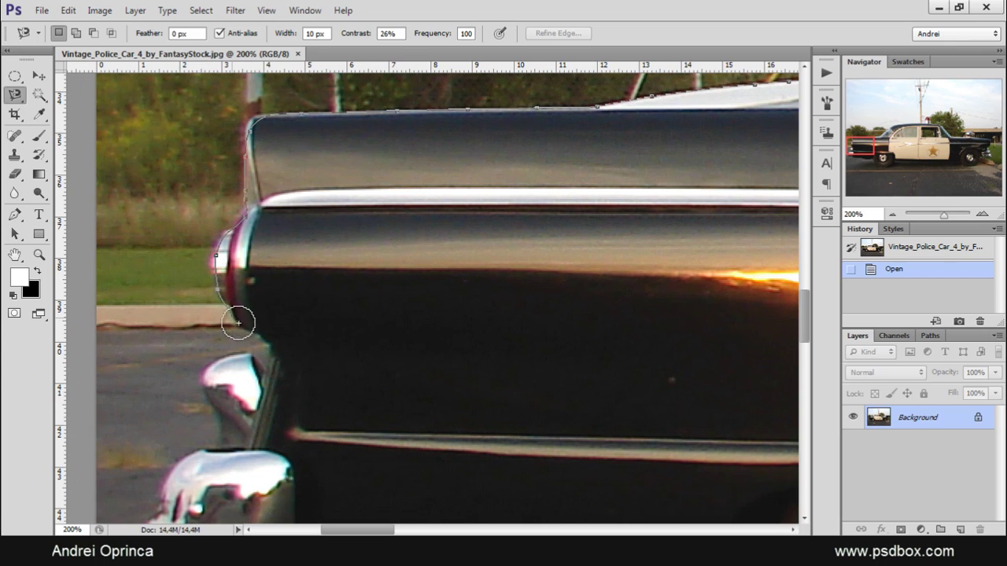
mouse_move(252, 360)
left_mouse_down()
mouse_move(207, 358)
mouse_move(218, 432)
mouse_move(166, 456)
left_mouse_up()
mouse_move(245, 271)
left_mouse_down()
mouse_move(258, 236)
mouse_move(243, 272)
mouse_move(276, 342)
mouse_move(334, 369)
mouse_move(641, 417)
mouse_move(539, 400)
mouse_move(180, 296)
left_mouse_up()
Trace under both tyres and up the front grille, closing the outline into a selection.
left_click_drag(267, 322, 370, 325)
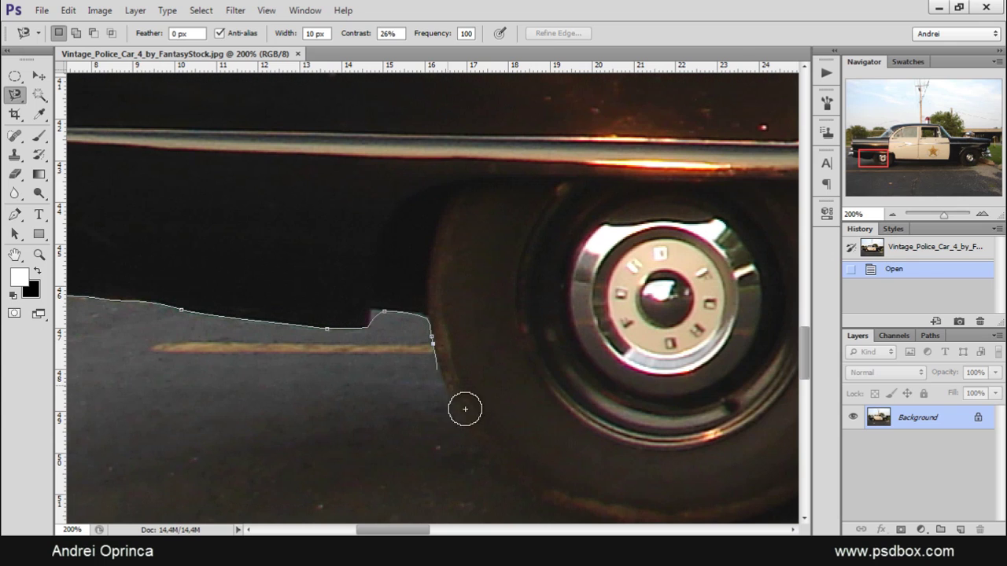
left_click_drag(490, 444, 388, 315)
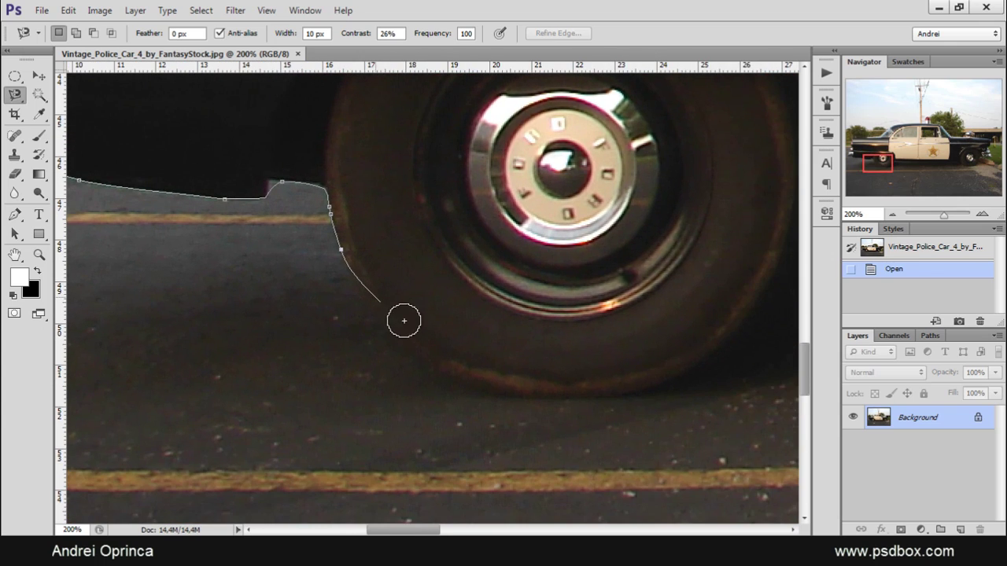
mouse_move(480, 371)
left_mouse_down()
mouse_move(607, 390)
mouse_move(706, 362)
mouse_move(302, 486)
mouse_move(437, 460)
mouse_move(617, 406)
mouse_move(704, 358)
left_mouse_up()
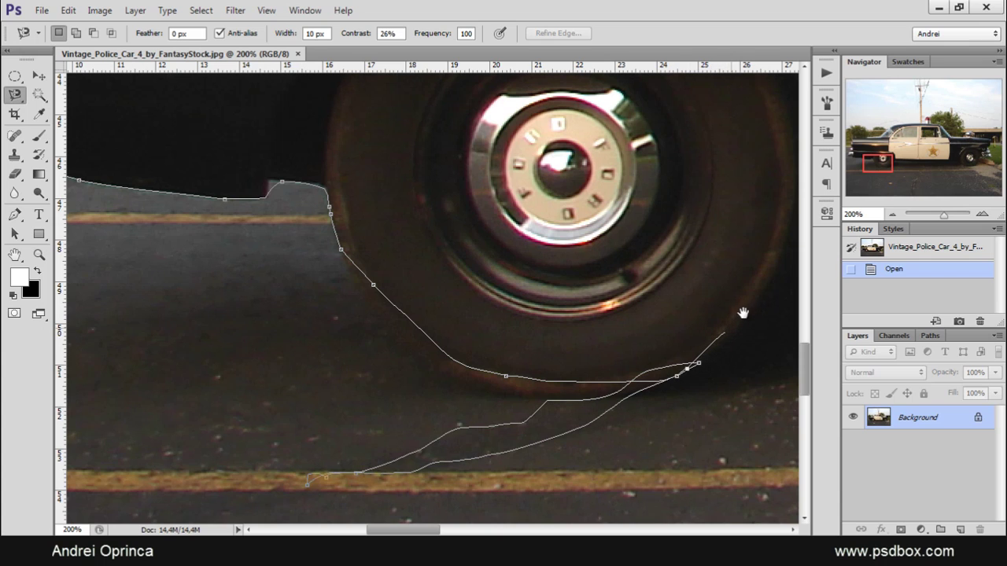
mouse_move(743, 314)
left_mouse_down()
mouse_move(654, 320)
mouse_move(361, 397)
left_mouse_up()
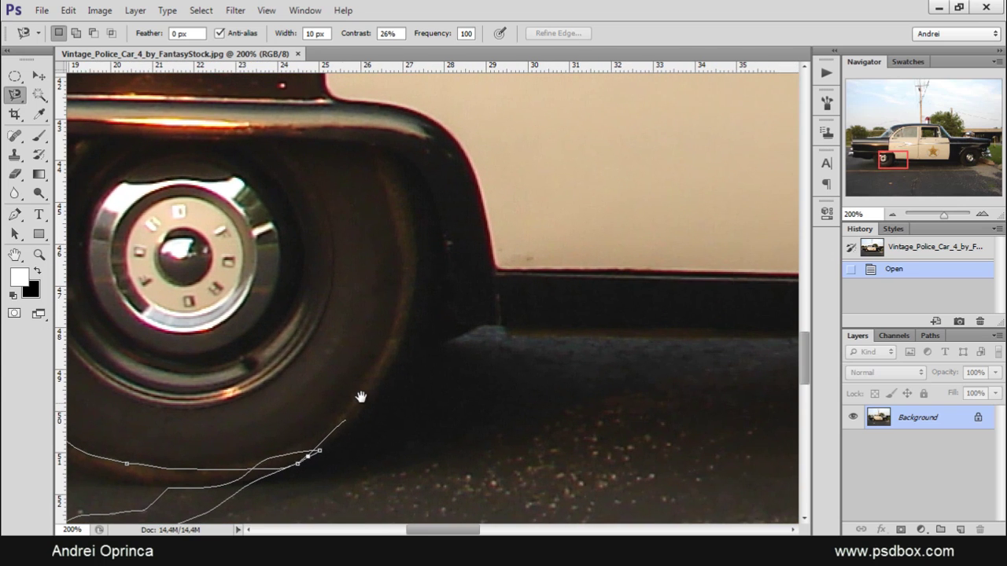
mouse_move(403, 366)
left_mouse_down()
mouse_move(463, 333)
mouse_move(713, 330)
mouse_move(272, 330)
mouse_move(356, 322)
mouse_move(706, 351)
mouse_move(715, 341)
mouse_move(332, 363)
mouse_move(443, 375)
mouse_move(719, 370)
mouse_move(203, 372)
mouse_move(691, 363)
left_mouse_up()
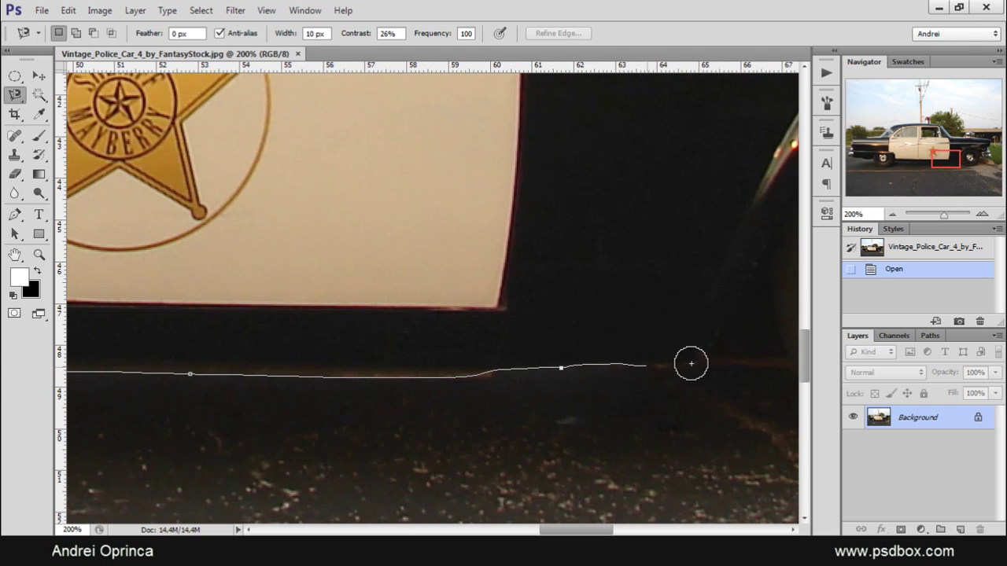
mouse_move(580, 365)
left_mouse_down()
mouse_move(306, 364)
mouse_move(423, 373)
mouse_move(490, 446)
mouse_move(566, 472)
mouse_move(701, 477)
left_mouse_up()
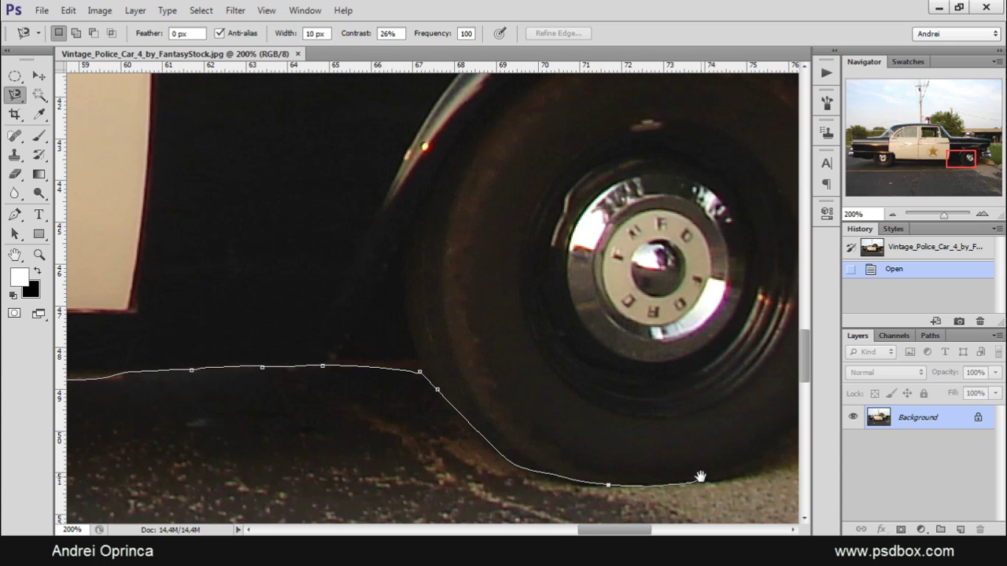
left_click_drag(493, 489, 409, 489)
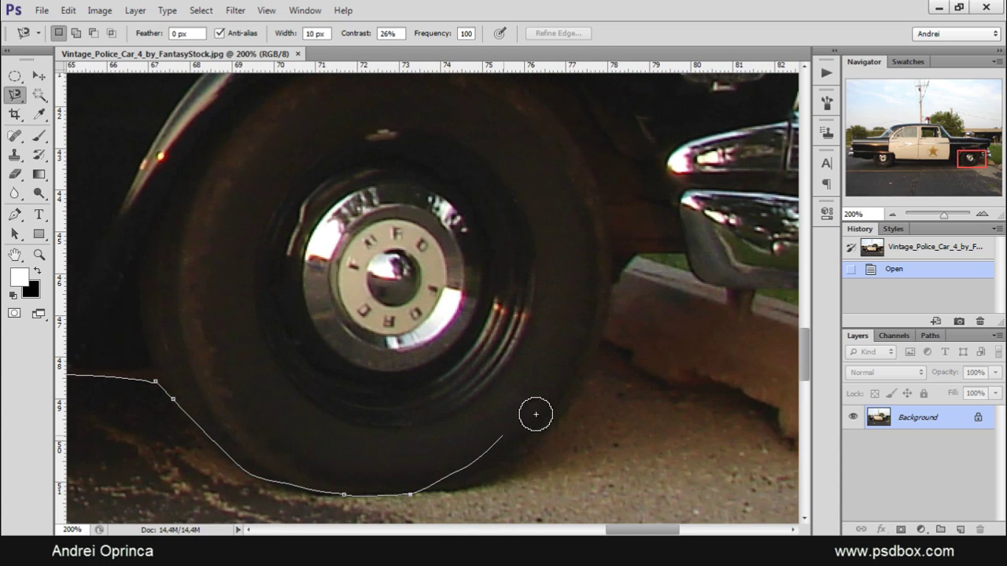
mouse_move(535, 414)
left_mouse_down()
mouse_move(643, 251)
mouse_move(704, 276)
mouse_move(511, 335)
mouse_move(402, 340)
mouse_move(540, 326)
mouse_move(583, 302)
mouse_move(538, 213)
mouse_move(532, 146)
left_mouse_up()
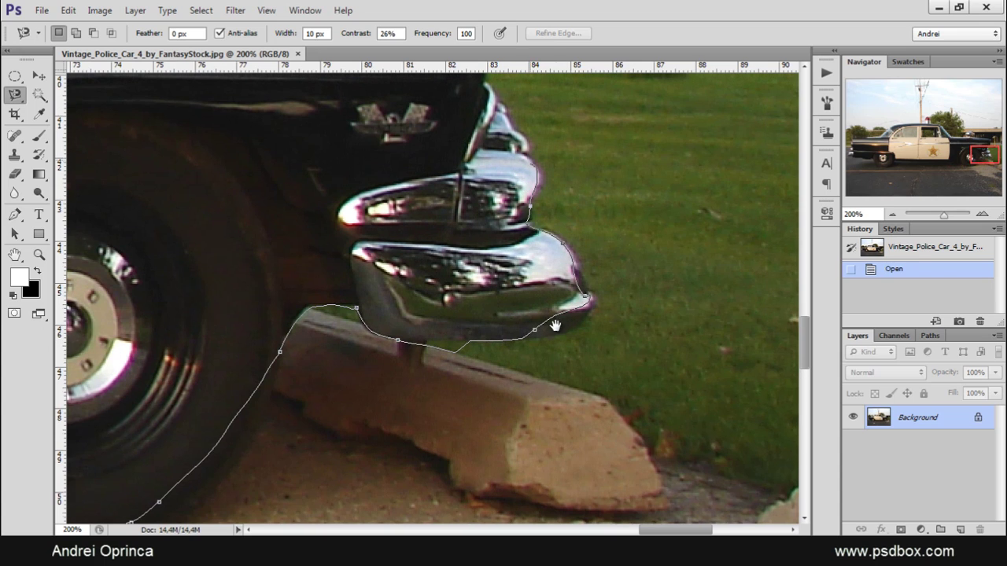
mouse_move(555, 325)
left_mouse_down()
mouse_move(567, 470)
mouse_move(579, 492)
mouse_move(533, 283)
mouse_move(504, 234)
left_mouse_up()
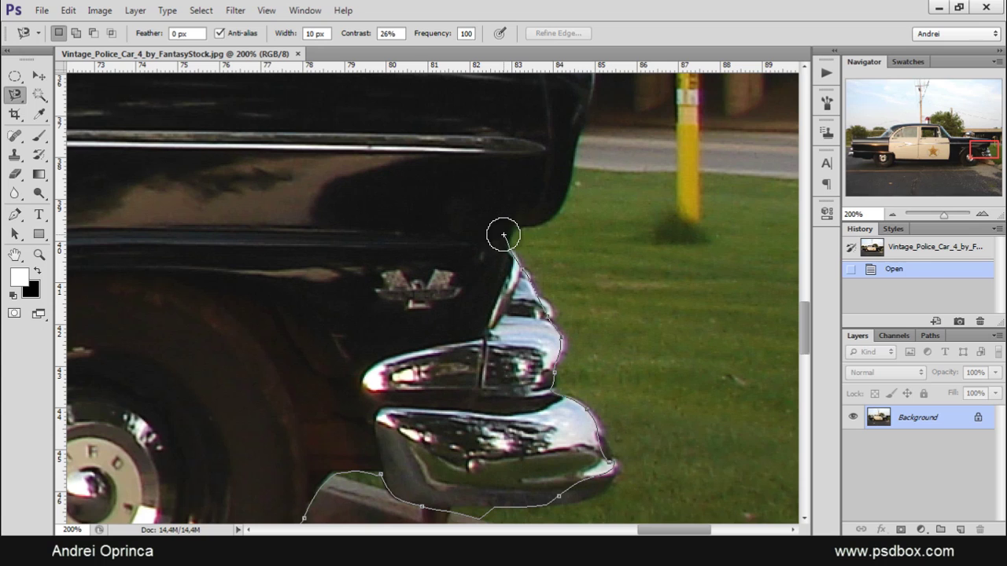
mouse_move(571, 173)
left_mouse_down()
mouse_move(558, 310)
mouse_move(588, 147)
mouse_move(568, 351)
left_mouse_up()
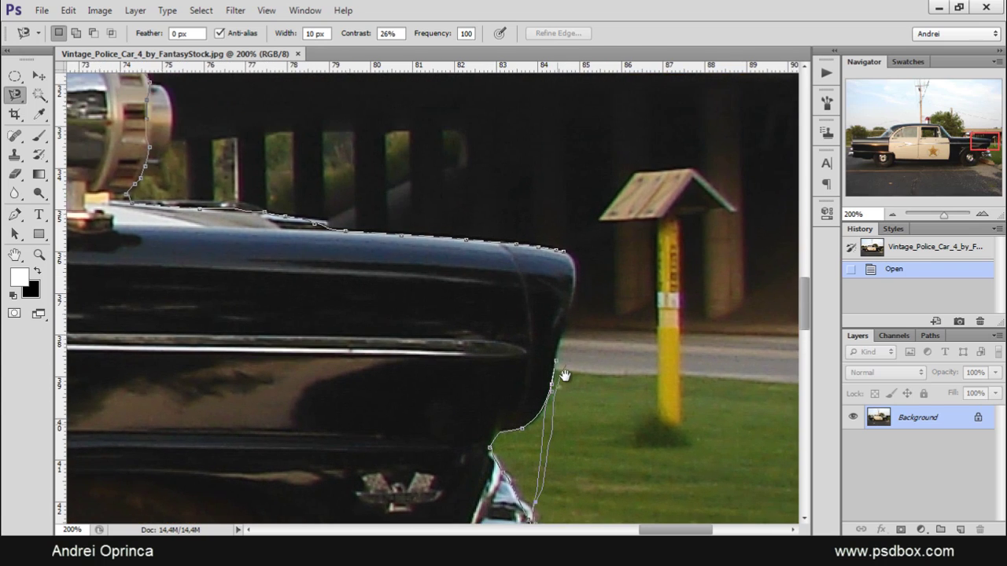
left_click(561, 251)
Mask Layer 0 to the car selection, undoing a wrong attempt and reapplying it.
key("ctrl+minus")
key("ctrl+minus")
key("ctrl+minus")
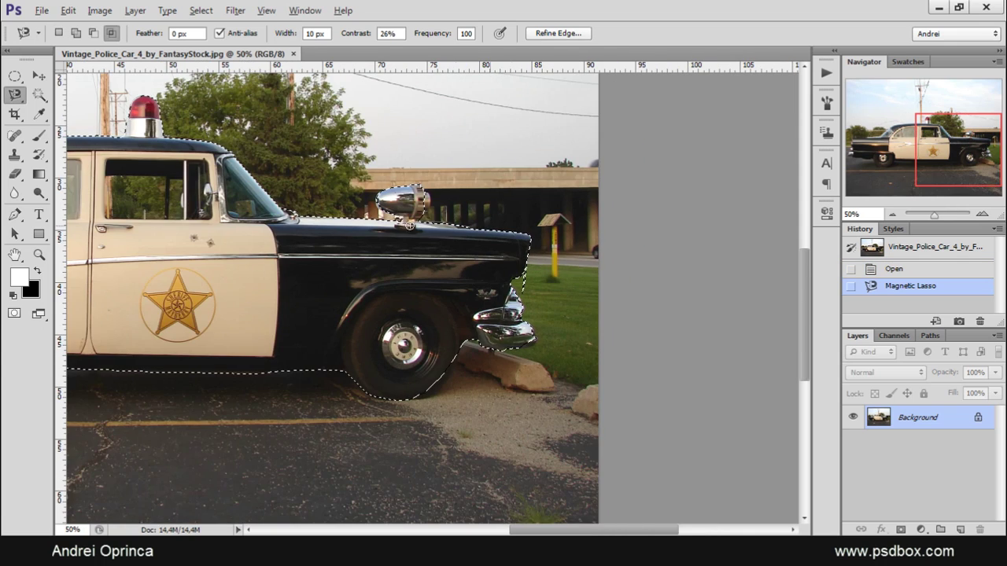
key("ctrl+minus")
key("ctrl+plus")
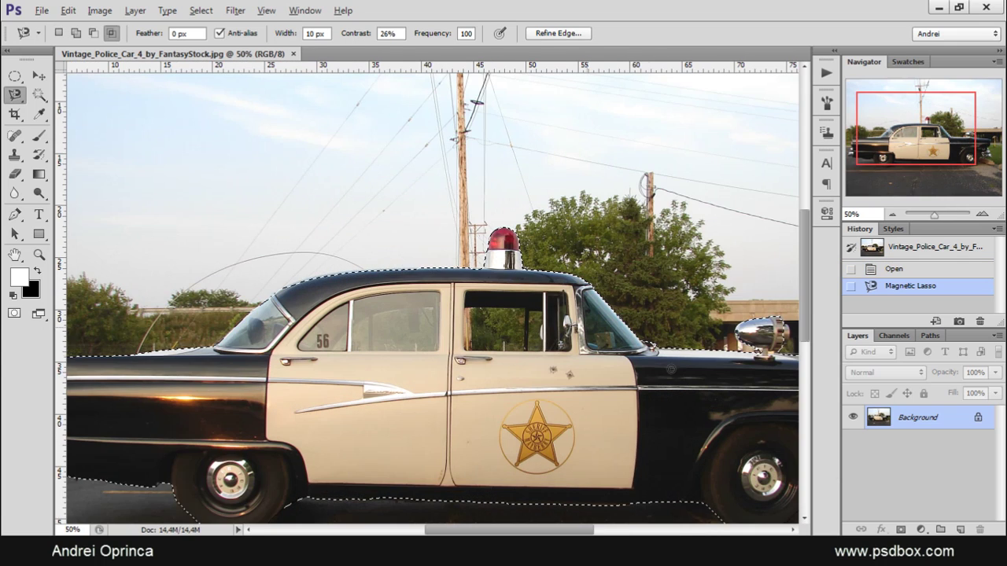
left_click(900, 530, "alt")
key("ctrl+z")
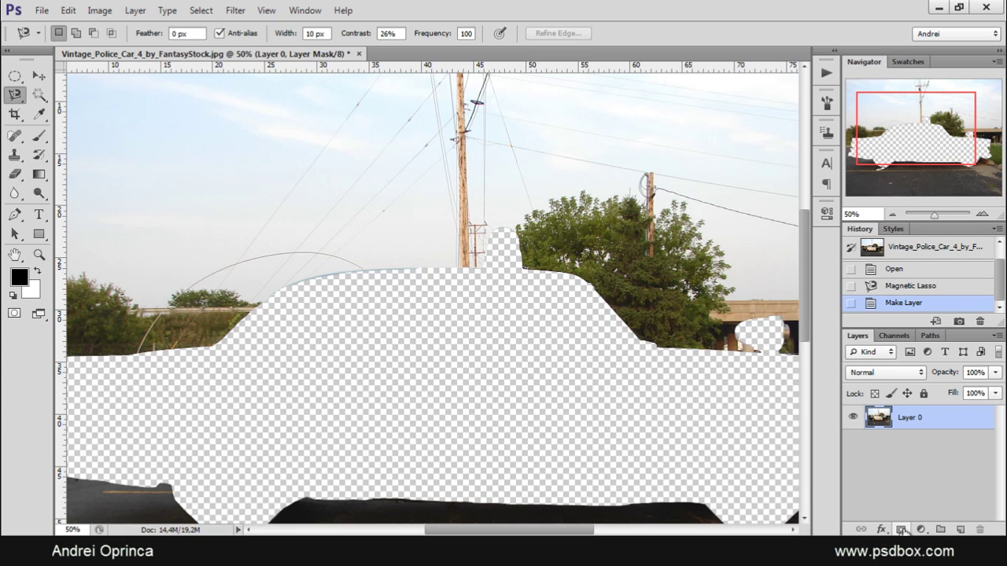
left_click(901, 530)
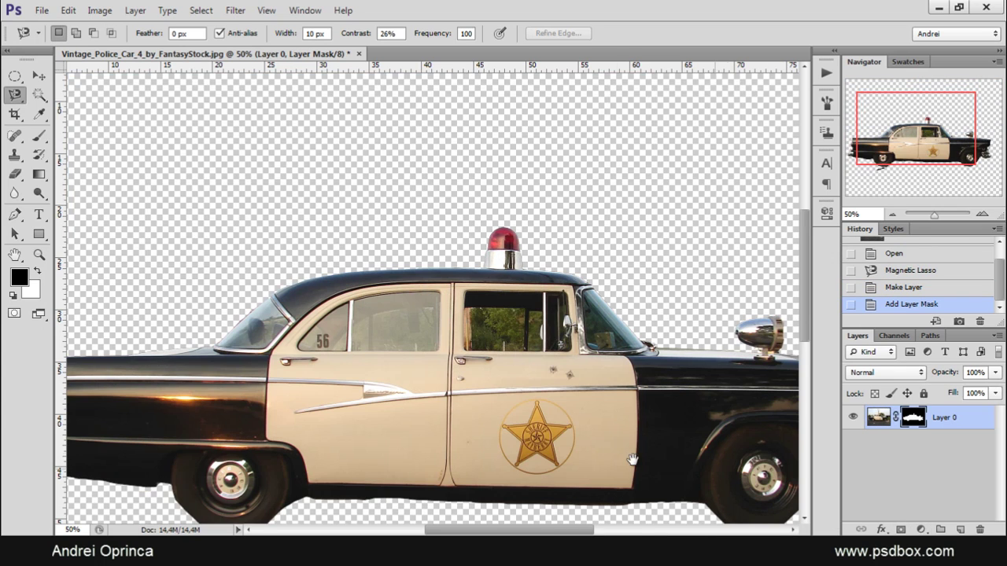
Add a new empty Layer 1 below the masked car layer.
left_click_drag(444, 398, 440, 307)
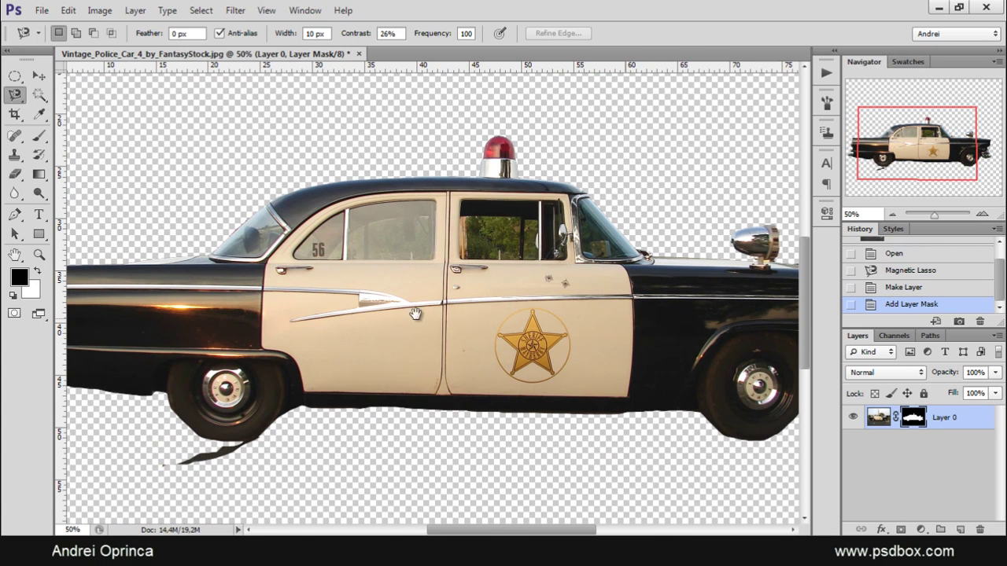
scroll(610, 320, "right", 3)
key("ctrl+plus")
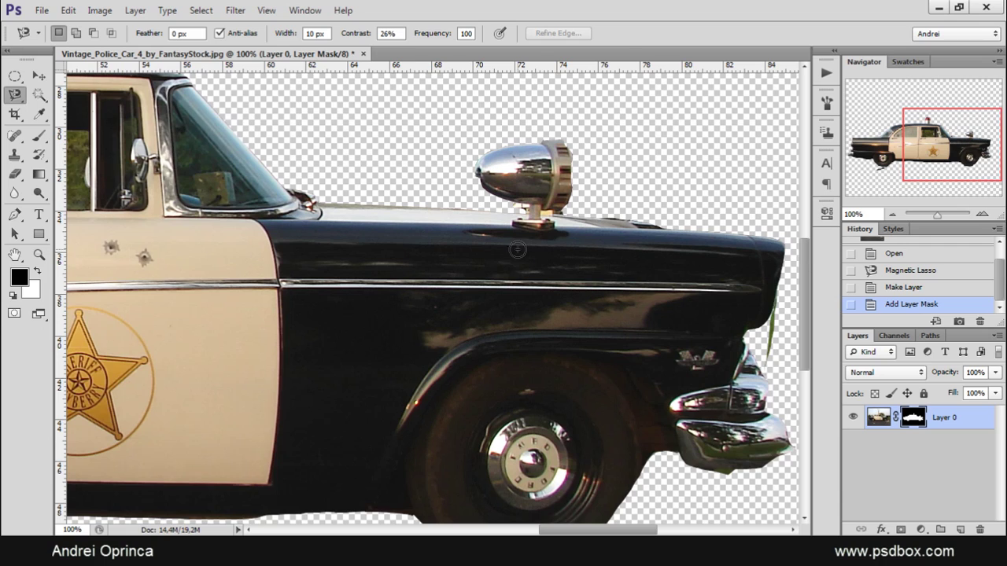
scroll(421, 277, "right", 3)
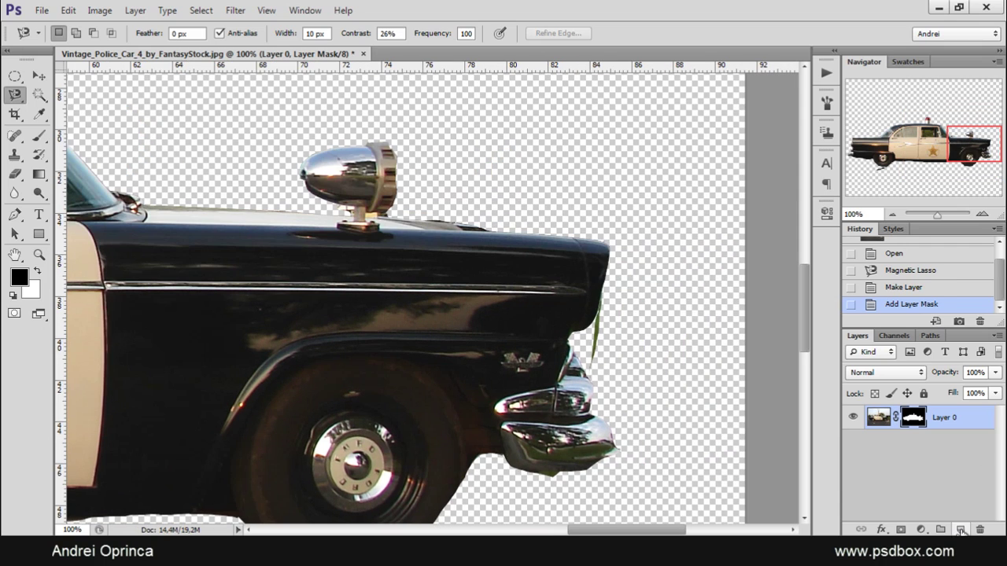
left_click(961, 530)
Fill Layer 1 with a grey-blue colour chosen in the Color Picker.
left_click(20, 275)
left_click(761, 220)
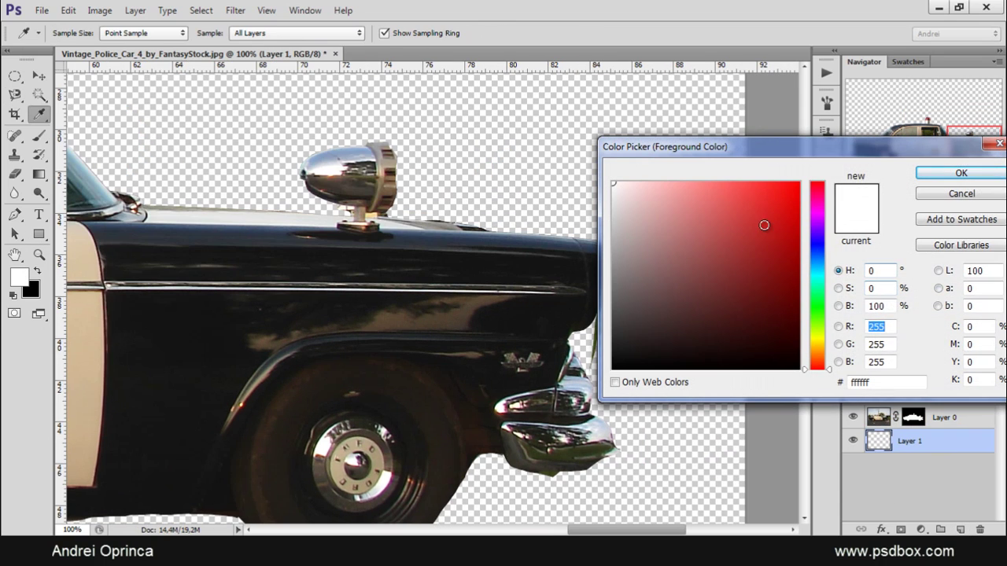
left_click(819, 349)
left_click(726, 271)
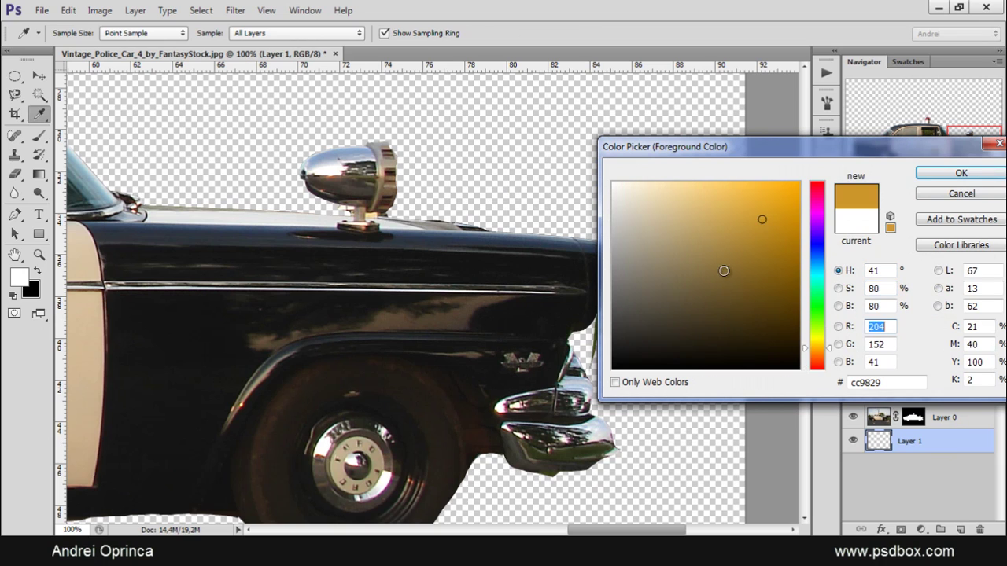
left_click(680, 269)
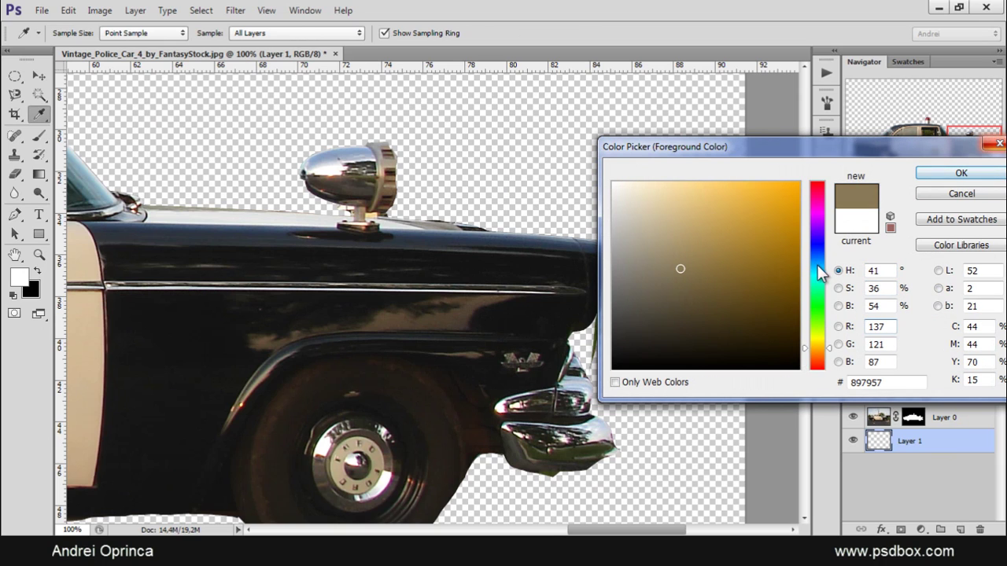
left_click(819, 267)
left_click(958, 174)
key("alt+BackSpace")
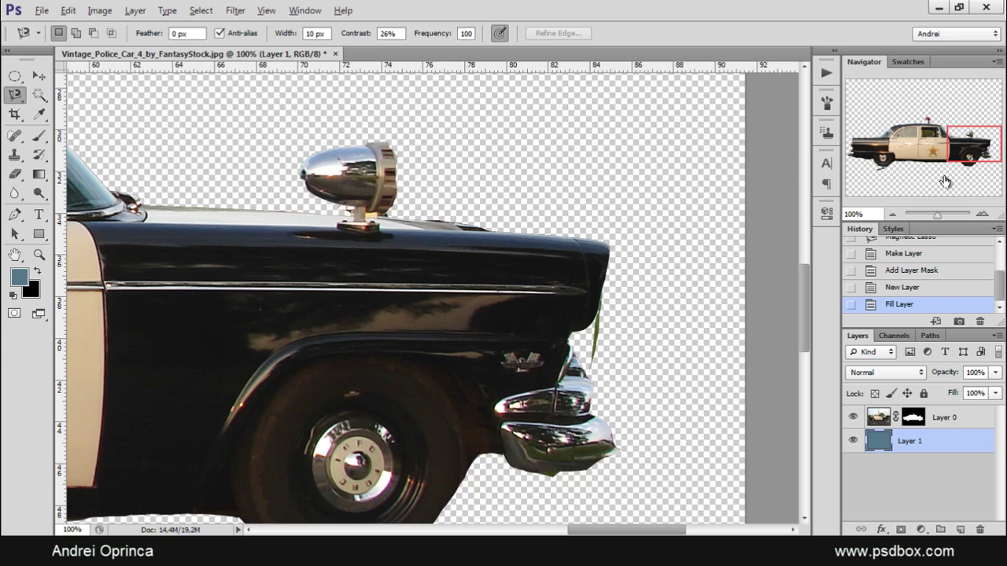
Inspect the cut-out edges at the front, rear fin and rear wheel, then drag the mask to the trash.
scroll(540, 227, "up", 3)
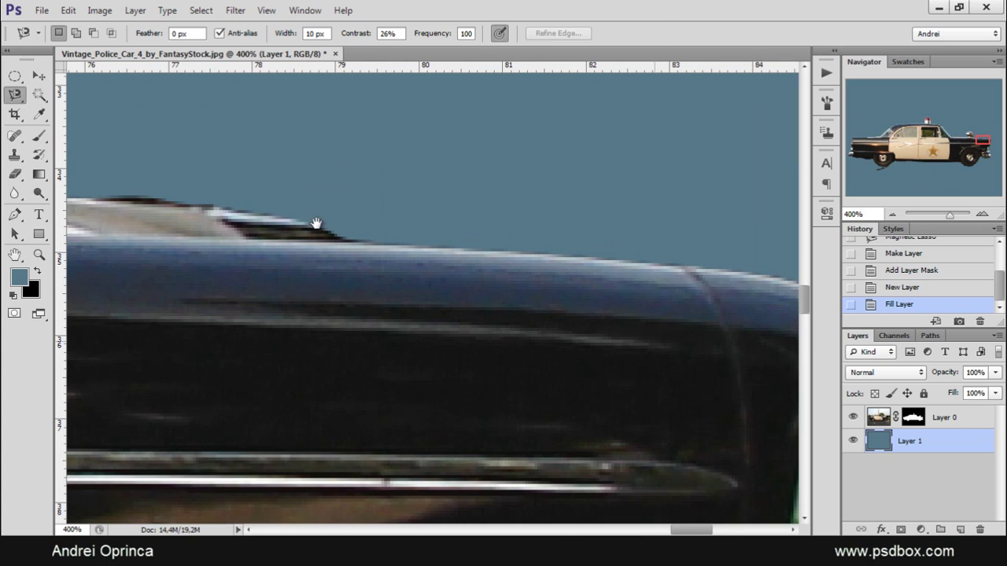
left_click_drag(316, 223, 241, 180)
left_click(38, 76)
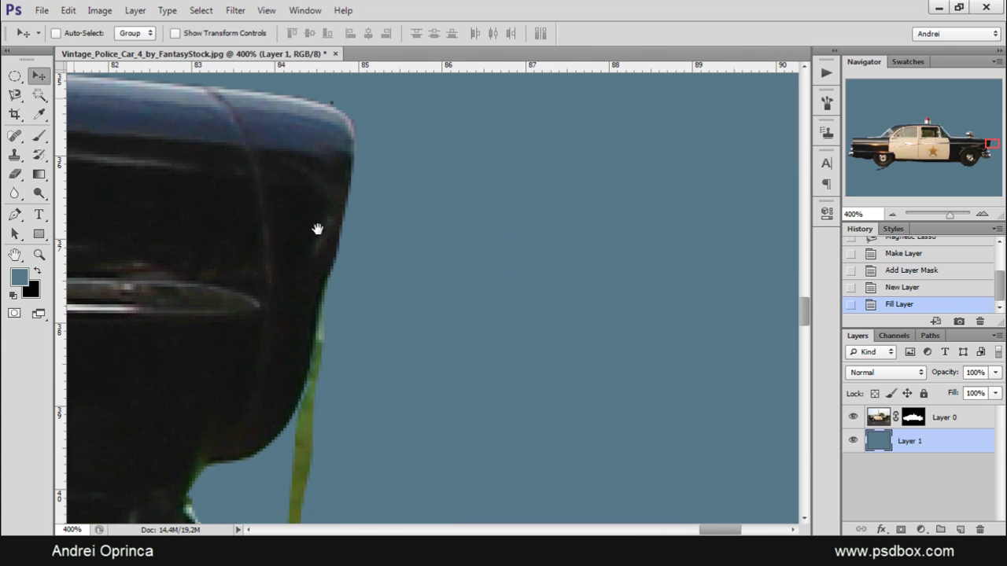
left_click_drag(365, 220, 405, 248)
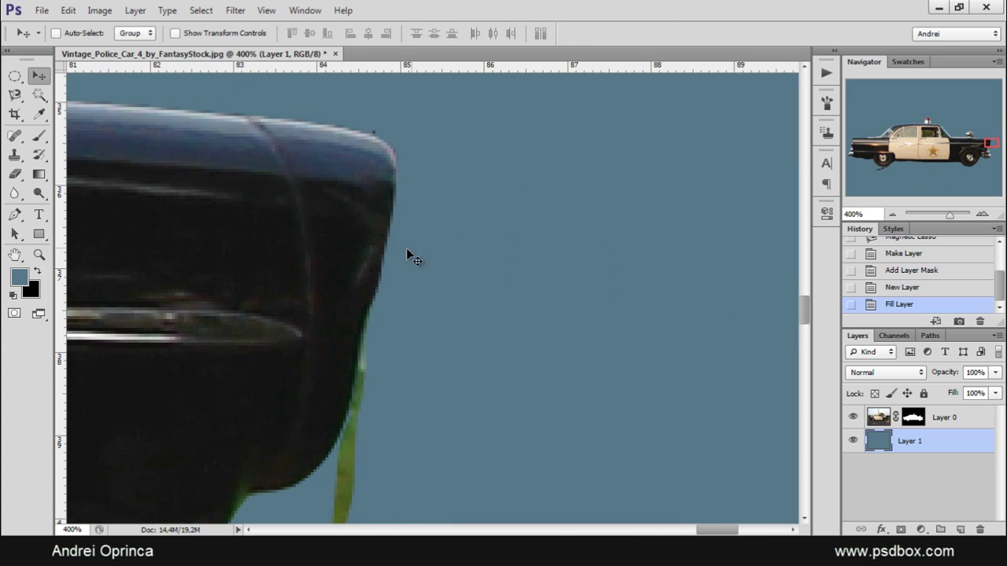
left_click(882, 148)
scroll(622, 332, "down", 1)
scroll(375, 312, "down", 1)
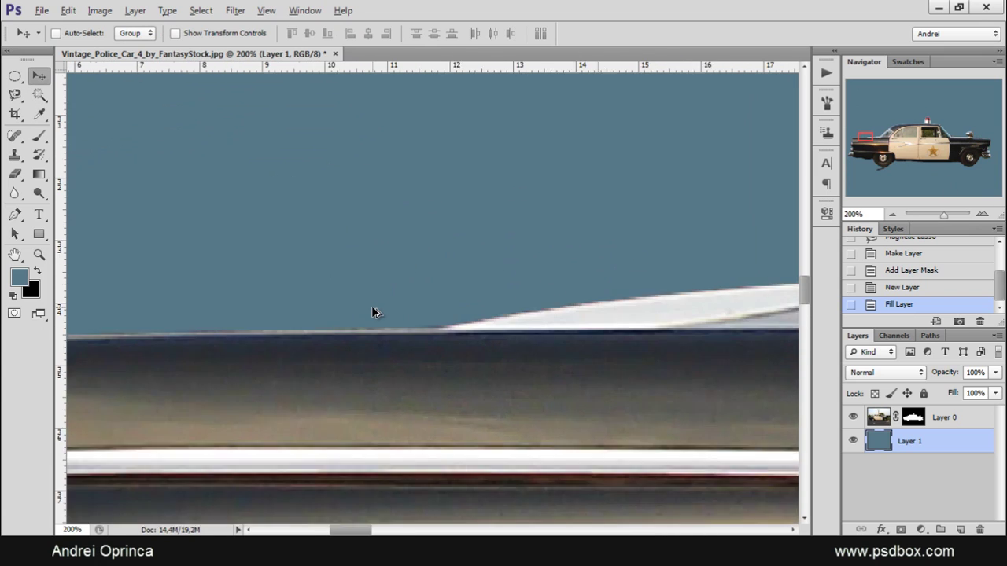
left_click_drag(321, 377, 609, 225)
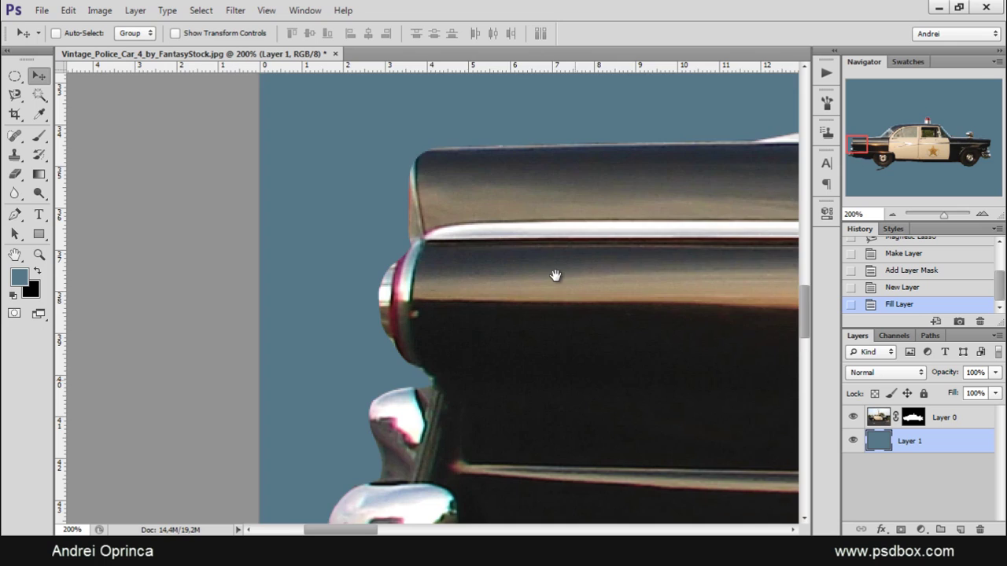
left_click_drag(555, 276, 520, 162)
left_click_drag(567, 407, 488, 294)
mouse_move(656, 440)
left_mouse_down()
mouse_move(499, 317)
mouse_move(149, 270)
left_mouse_up()
left_click_drag(439, 294, 435, 267)
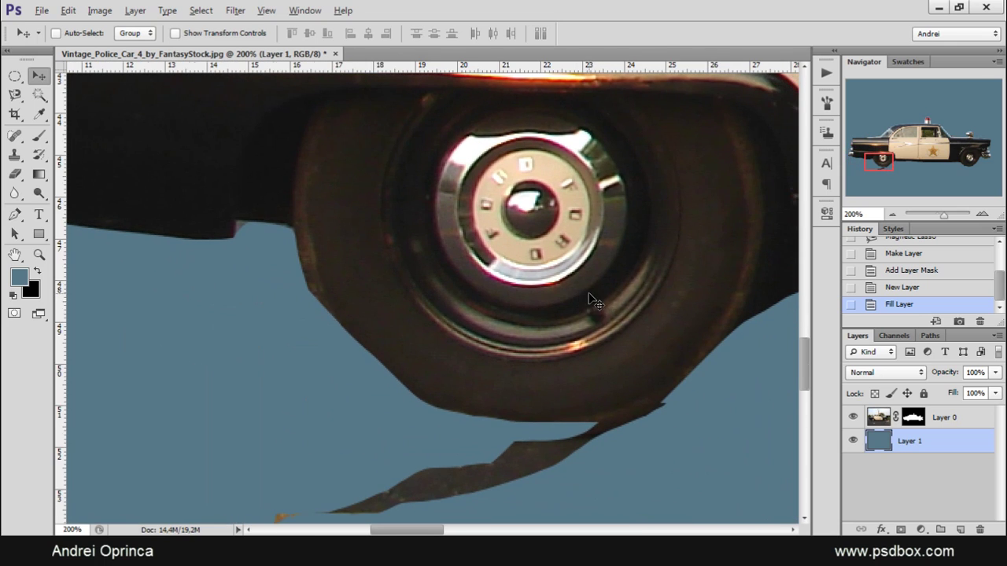
scroll(597, 301, "down", 3)
scroll(443, 351, "right", 3)
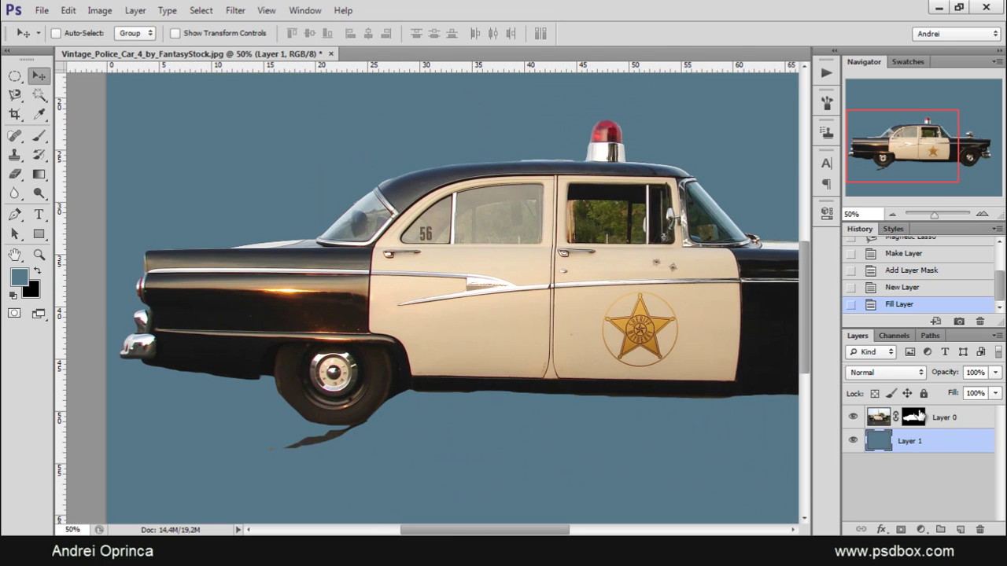
left_click_drag(916, 415, 979, 530)
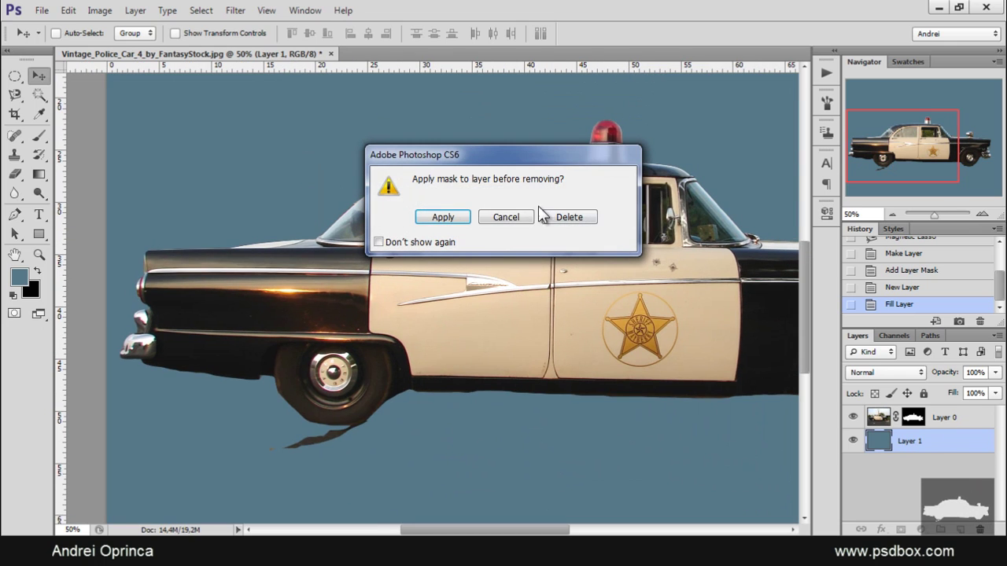
Delete the lasso mask and paint a quick selection over the roof, trunk, door and front fender.
left_click(569, 217)
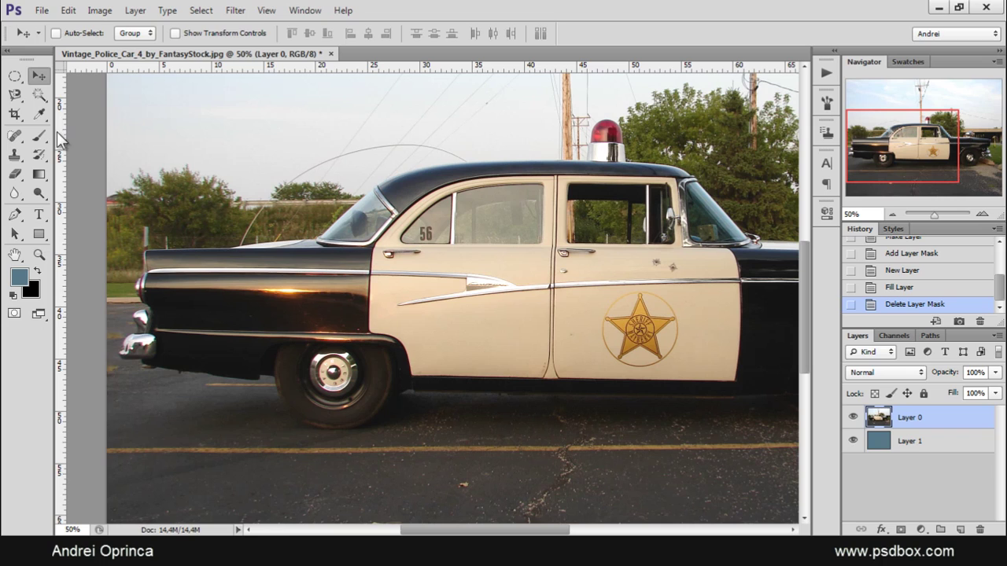
left_click(38, 96)
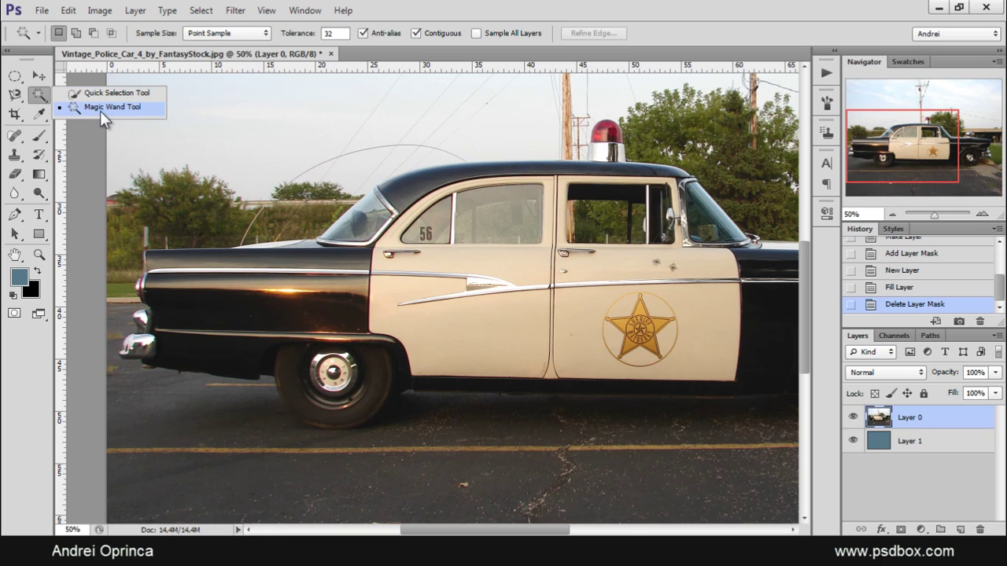
left_click(110, 93)
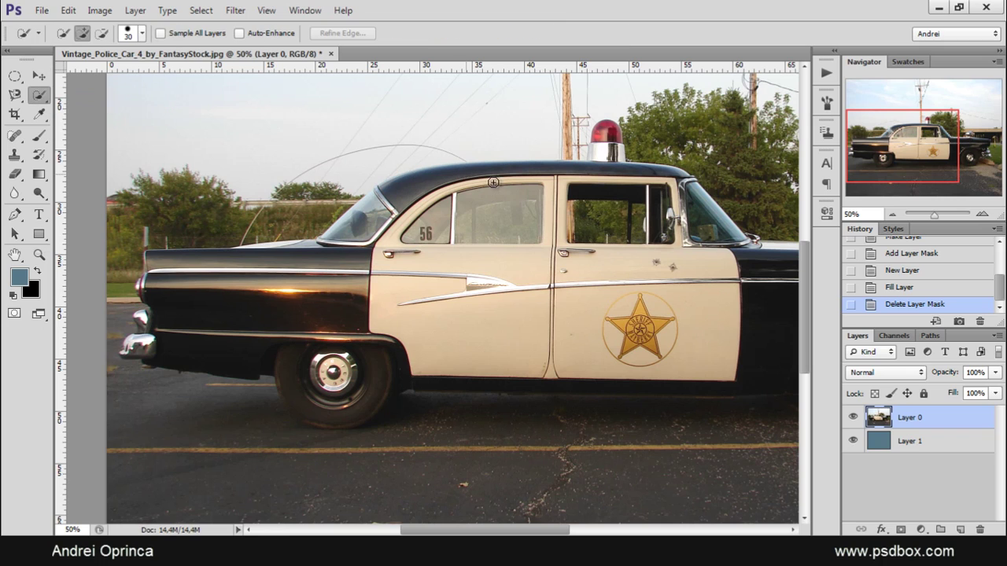
left_click_drag(477, 178, 384, 206)
mouse_move(311, 260)
left_mouse_down()
mouse_move(204, 284)
mouse_move(196, 309)
mouse_move(295, 341)
left_mouse_up()
mouse_move(490, 331)
left_mouse_down()
mouse_move(734, 329)
mouse_move(711, 313)
left_mouse_up()
mouse_move(597, 286)
left_mouse_down()
mouse_move(201, 292)
mouse_move(397, 284)
left_mouse_up()
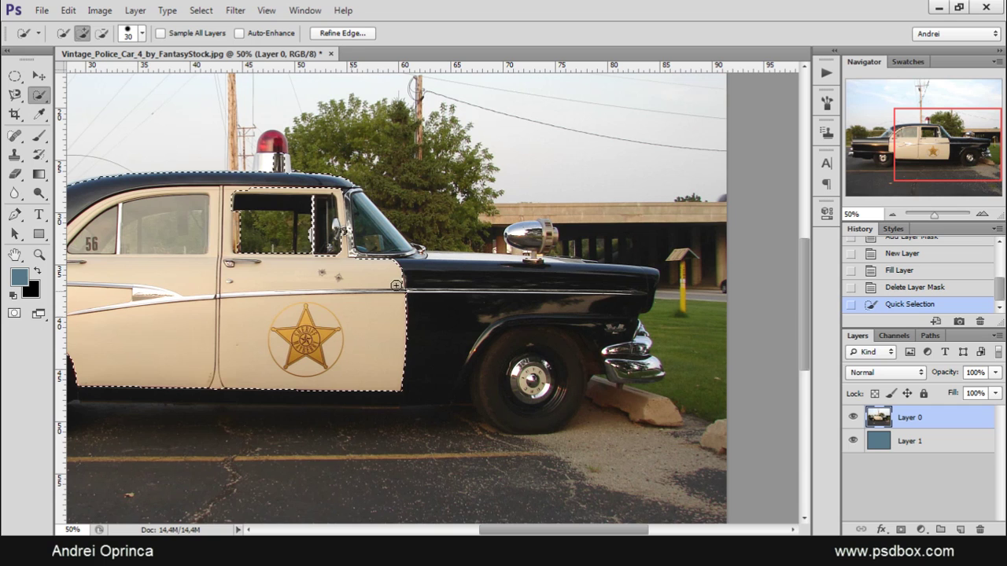
mouse_move(534, 370)
left_mouse_down()
mouse_move(437, 332)
mouse_move(458, 346)
mouse_move(427, 449)
mouse_move(661, 375)
left_mouse_up()
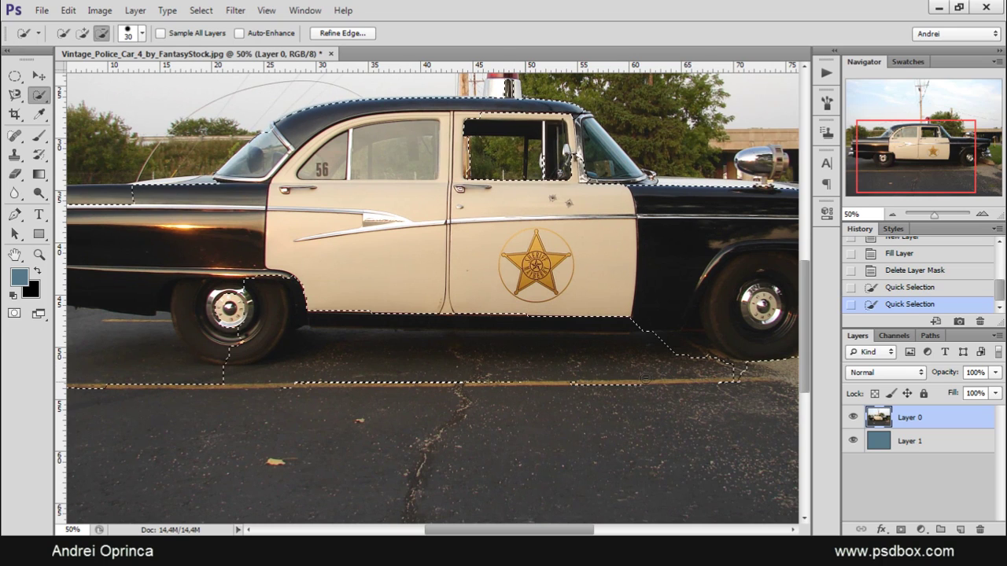
Subtract the road strips under the car and rear fender from the selection.
left_click_drag(645, 378, 503, 383)
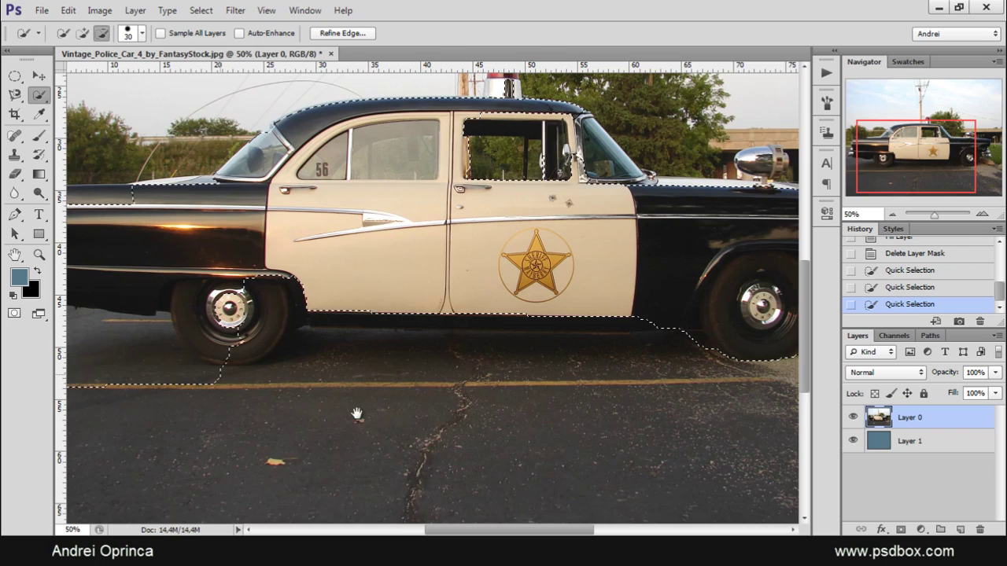
left_click_drag(356, 414, 570, 467)
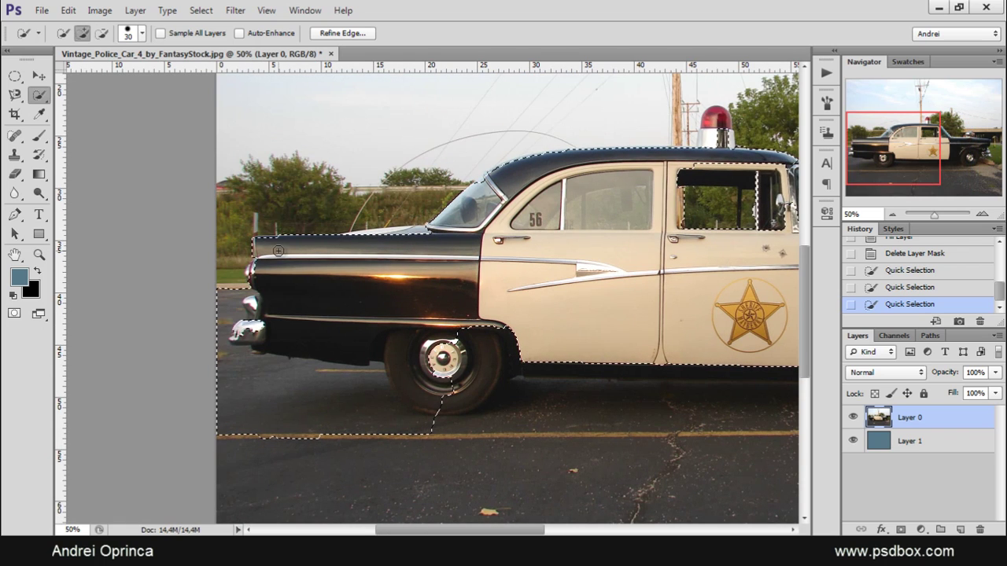
left_click_drag(388, 410, 302, 407)
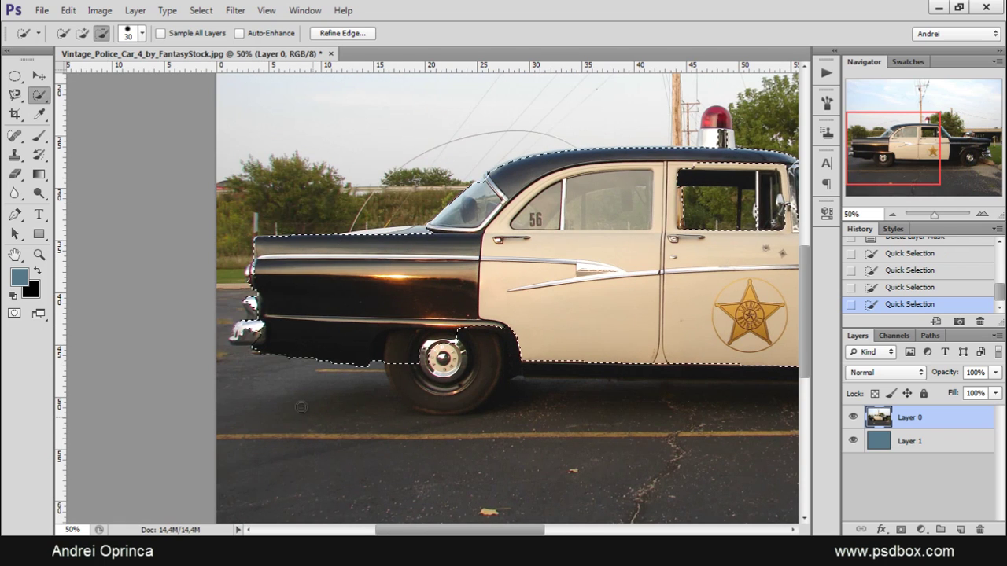
scroll(417, 283, "up", 2)
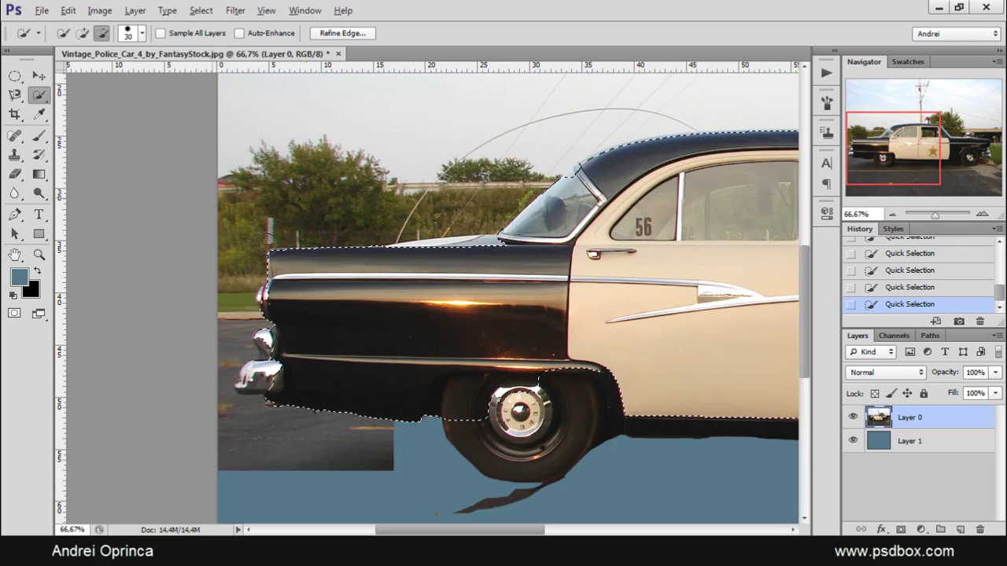
scroll(417, 283, "up", 1)
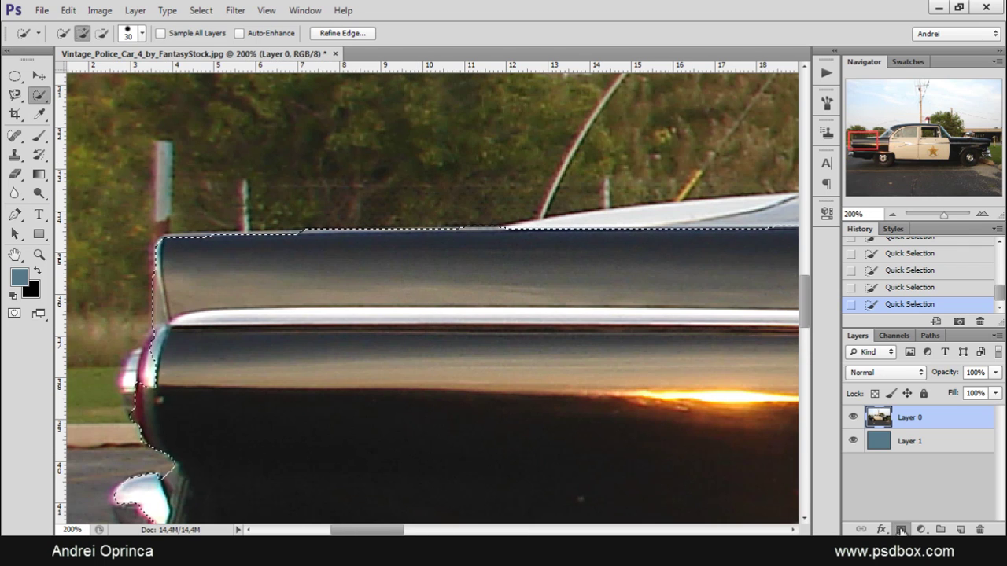
Mask the car to the quick selection, inspect roof and fender edges, then drag the mask to the trash.
left_click(901, 529)
left_click_drag(547, 333, 193, 339)
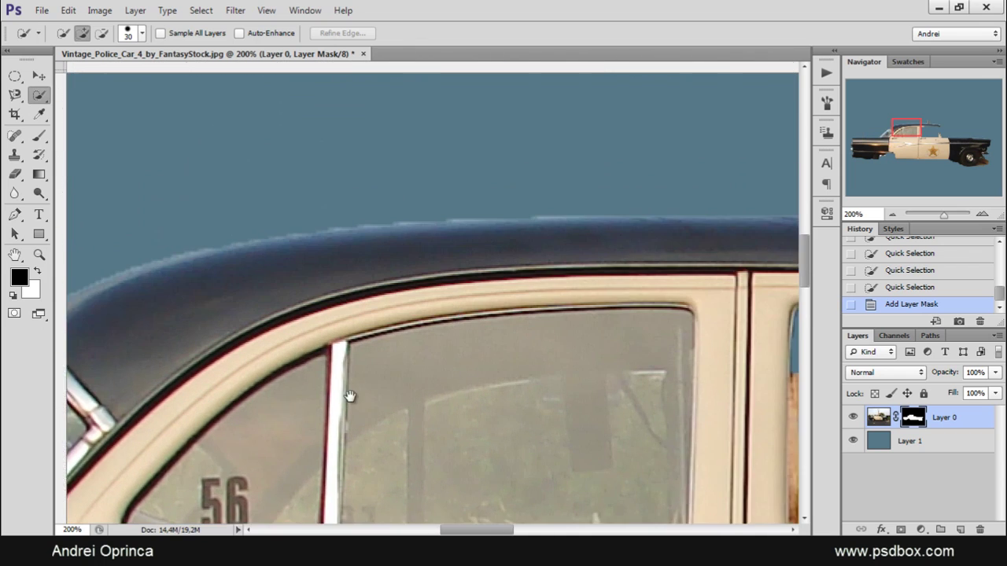
left_click_drag(350, 395, 283, 445)
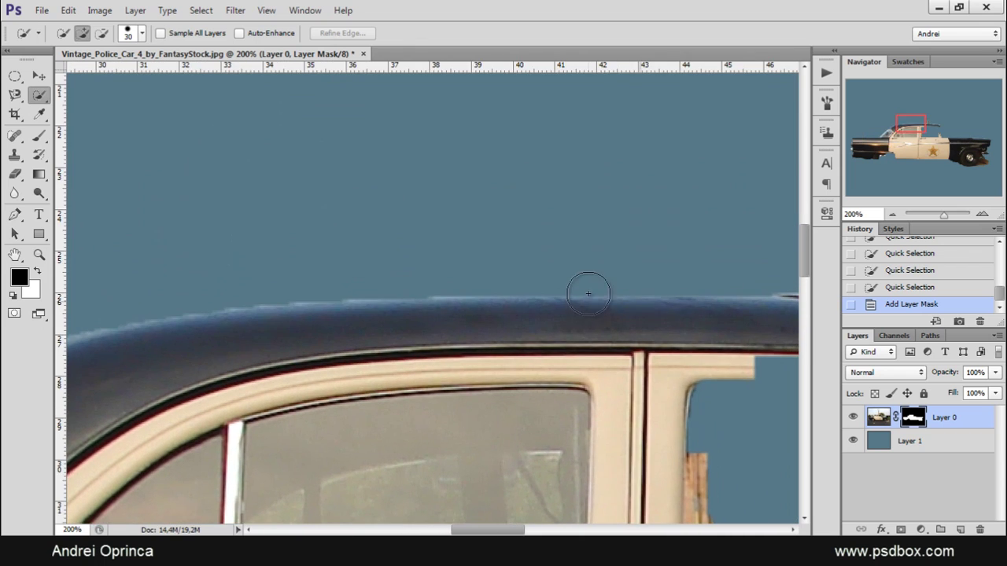
left_click_drag(445, 304, 386, 307)
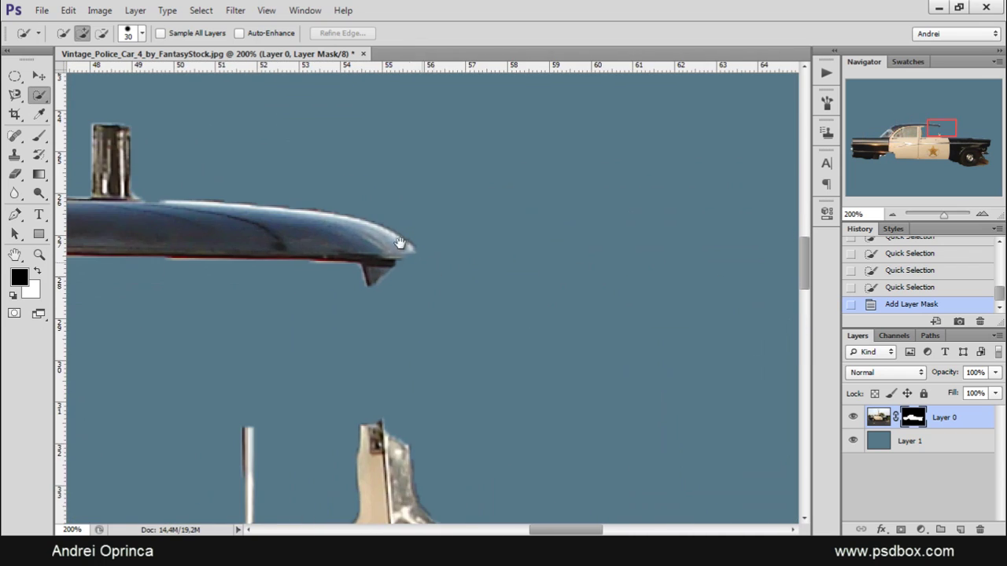
left_click_drag(400, 243, 415, 306)
scroll(415, 306, "down", 3)
left_click_drag(636, 402, 169, 373)
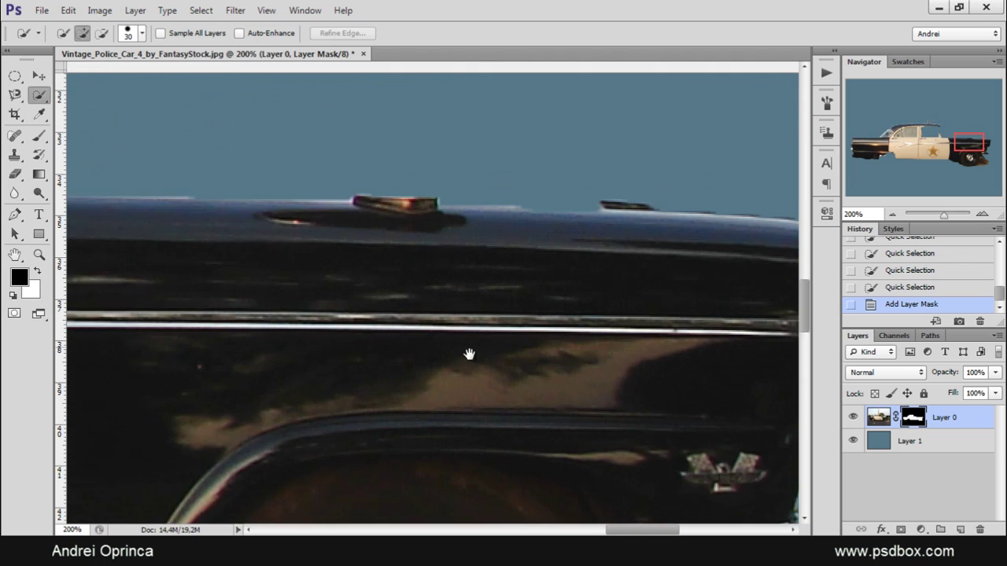
left_click_drag(469, 353, 314, 321)
left_click_drag(553, 341, 282, 315)
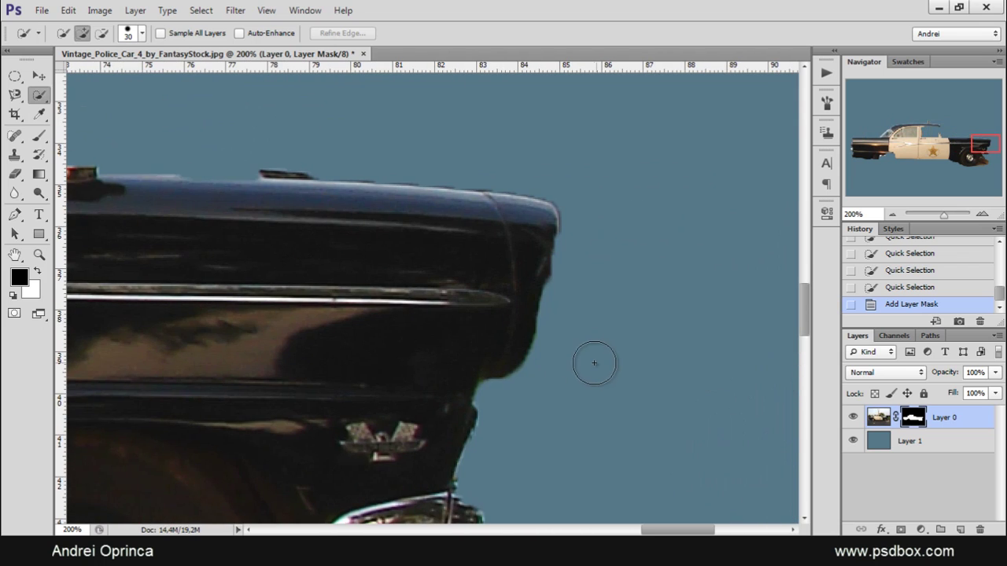
scroll(542, 361, "down", 3)
left_click_drag(546, 434, 560, 382)
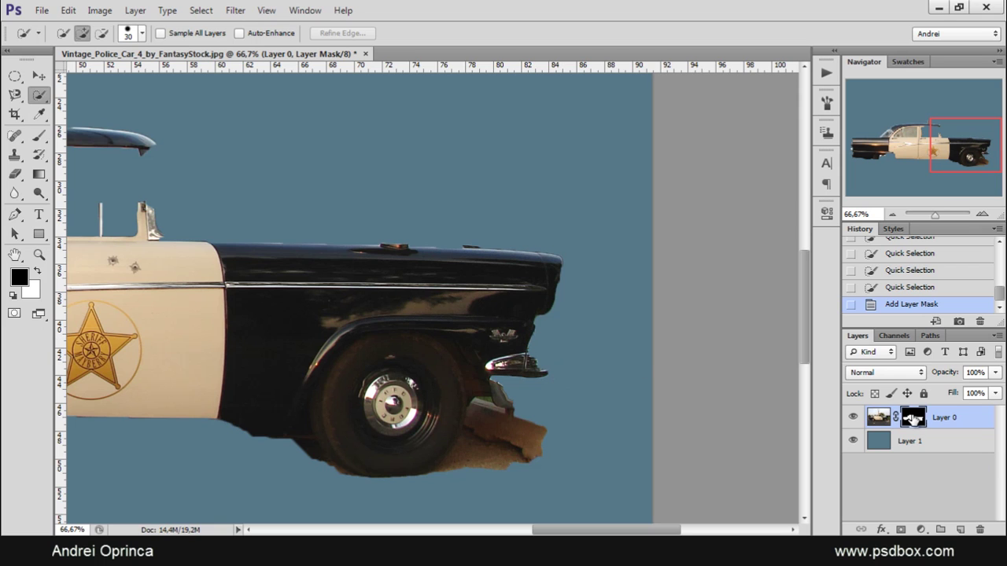
left_click_drag(912, 419, 979, 529)
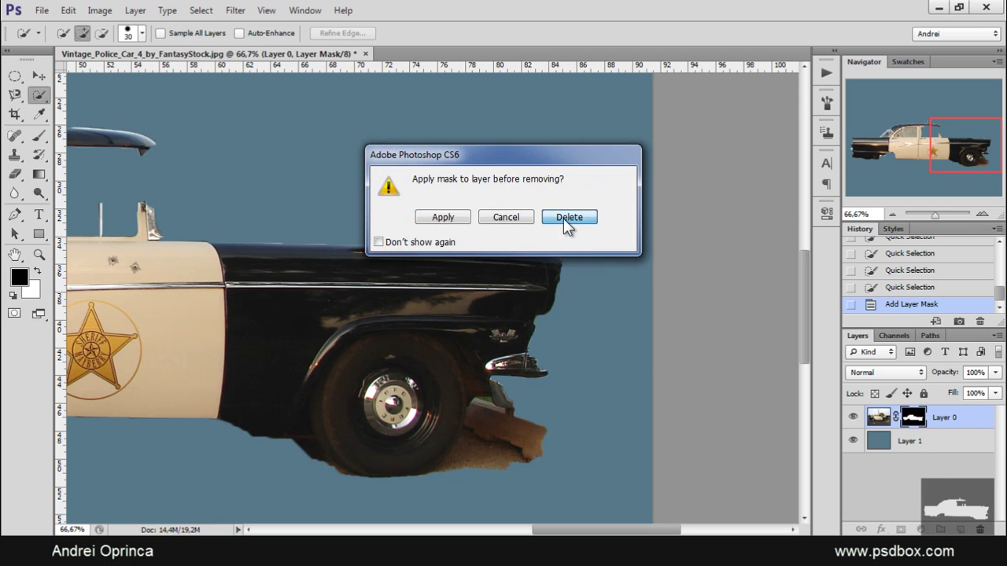
Delete the quick-selection mask, fit the photo in the window, and pick the Magnetic Lasso Tool.
left_click(569, 218)
key("ctrl+minus")
key("ctrl+minus")
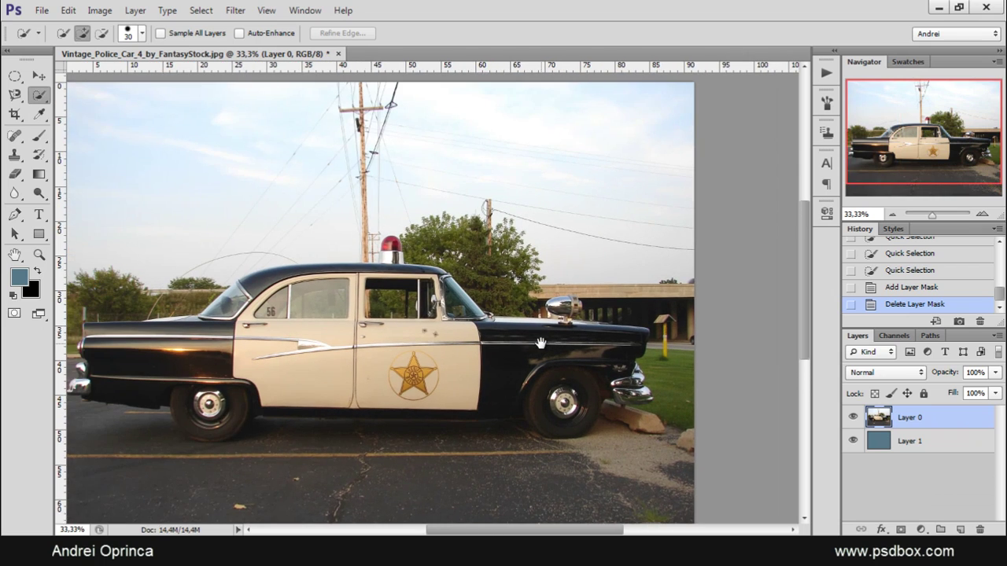
mouse_move(540, 343)
left_mouse_down()
mouse_move(621, 340)
mouse_move(623, 297)
left_mouse_up()
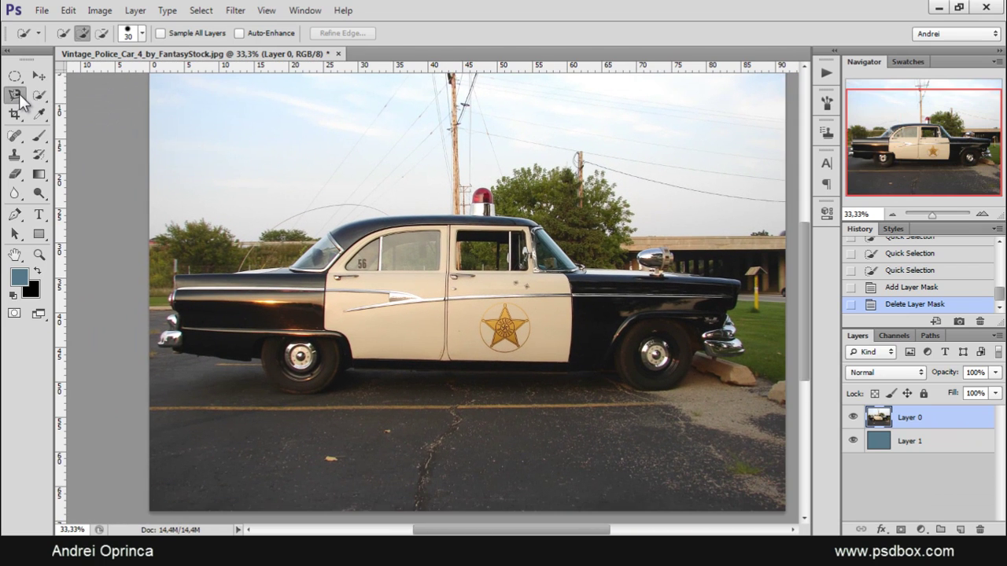
left_click_drag(17, 98, 80, 121)
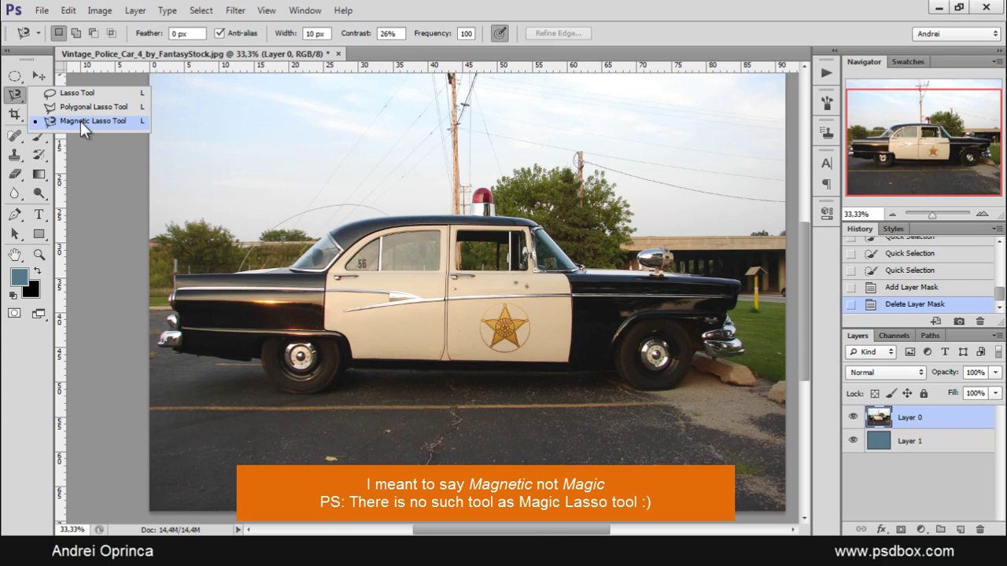
left_click(353, 93)
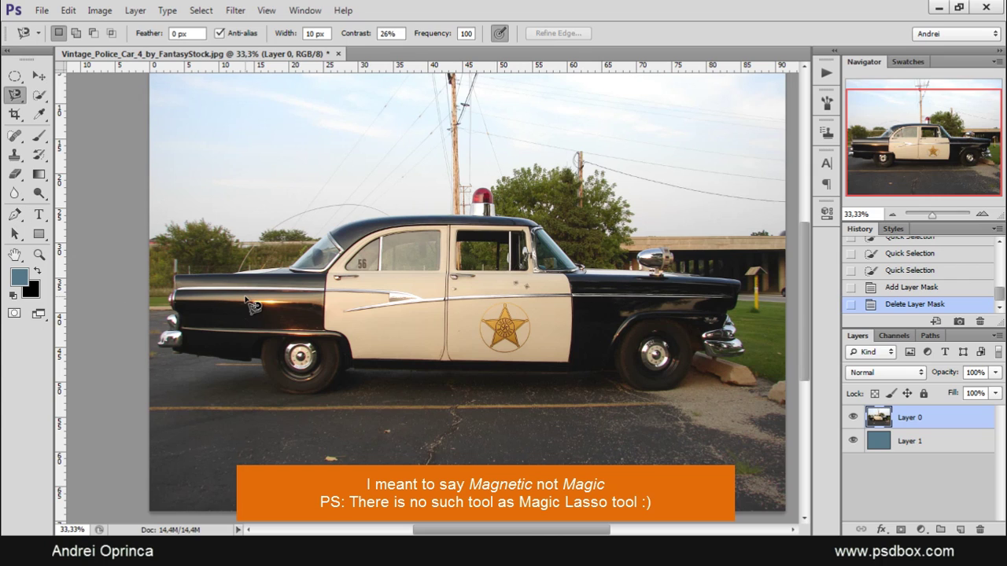